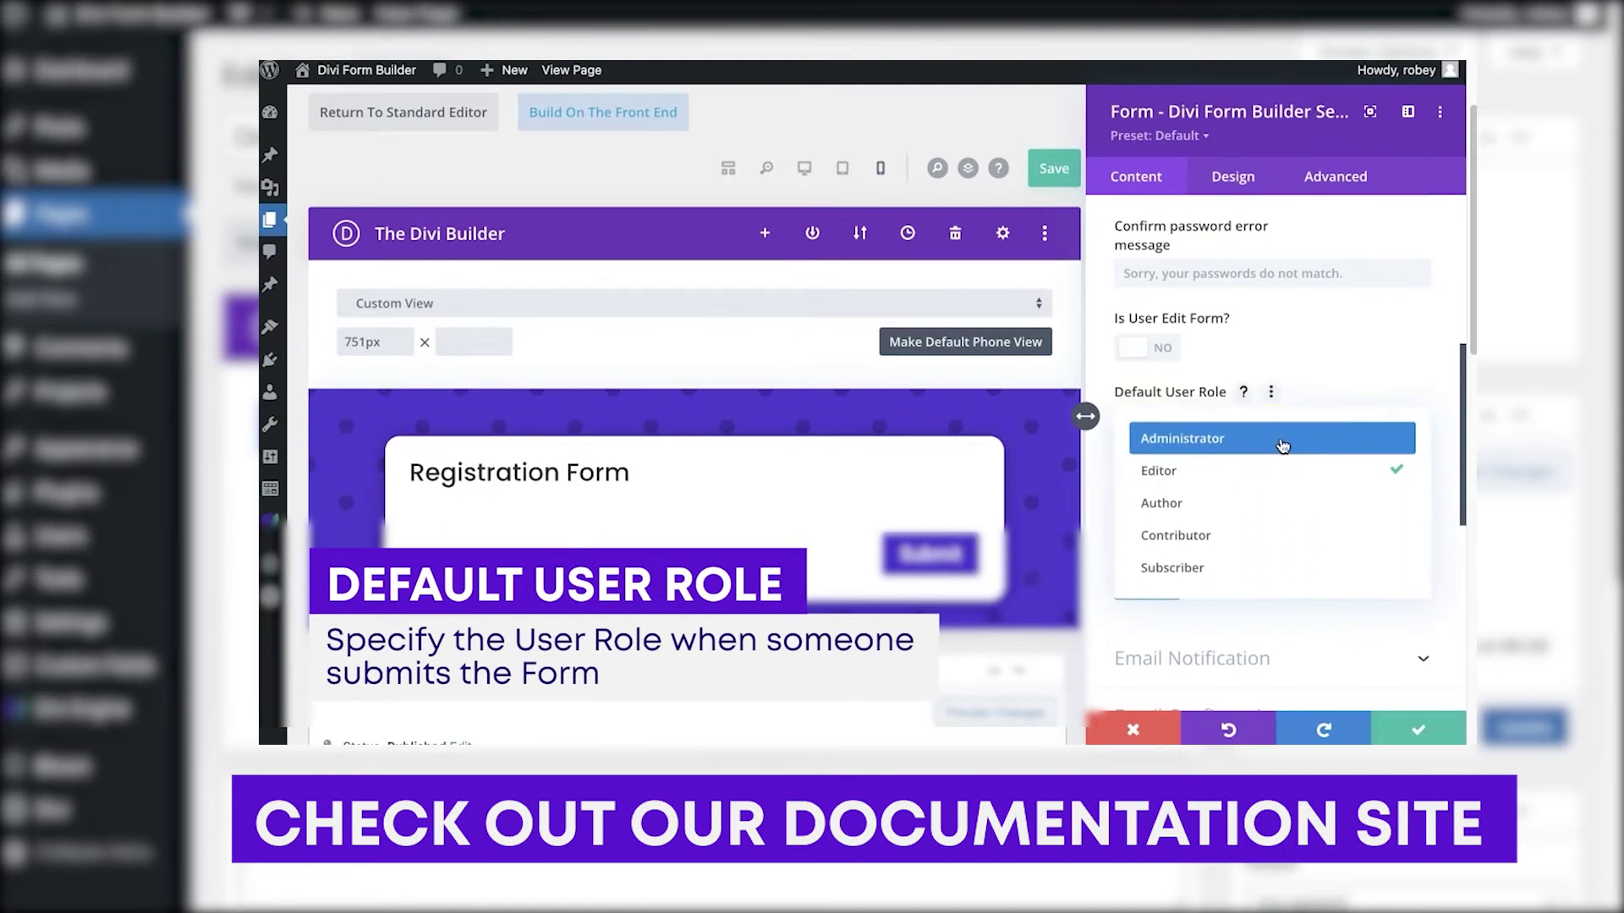
Insert the Form - Divi Form Builder module into the row on the Login Form page
left_click(1279, 467)
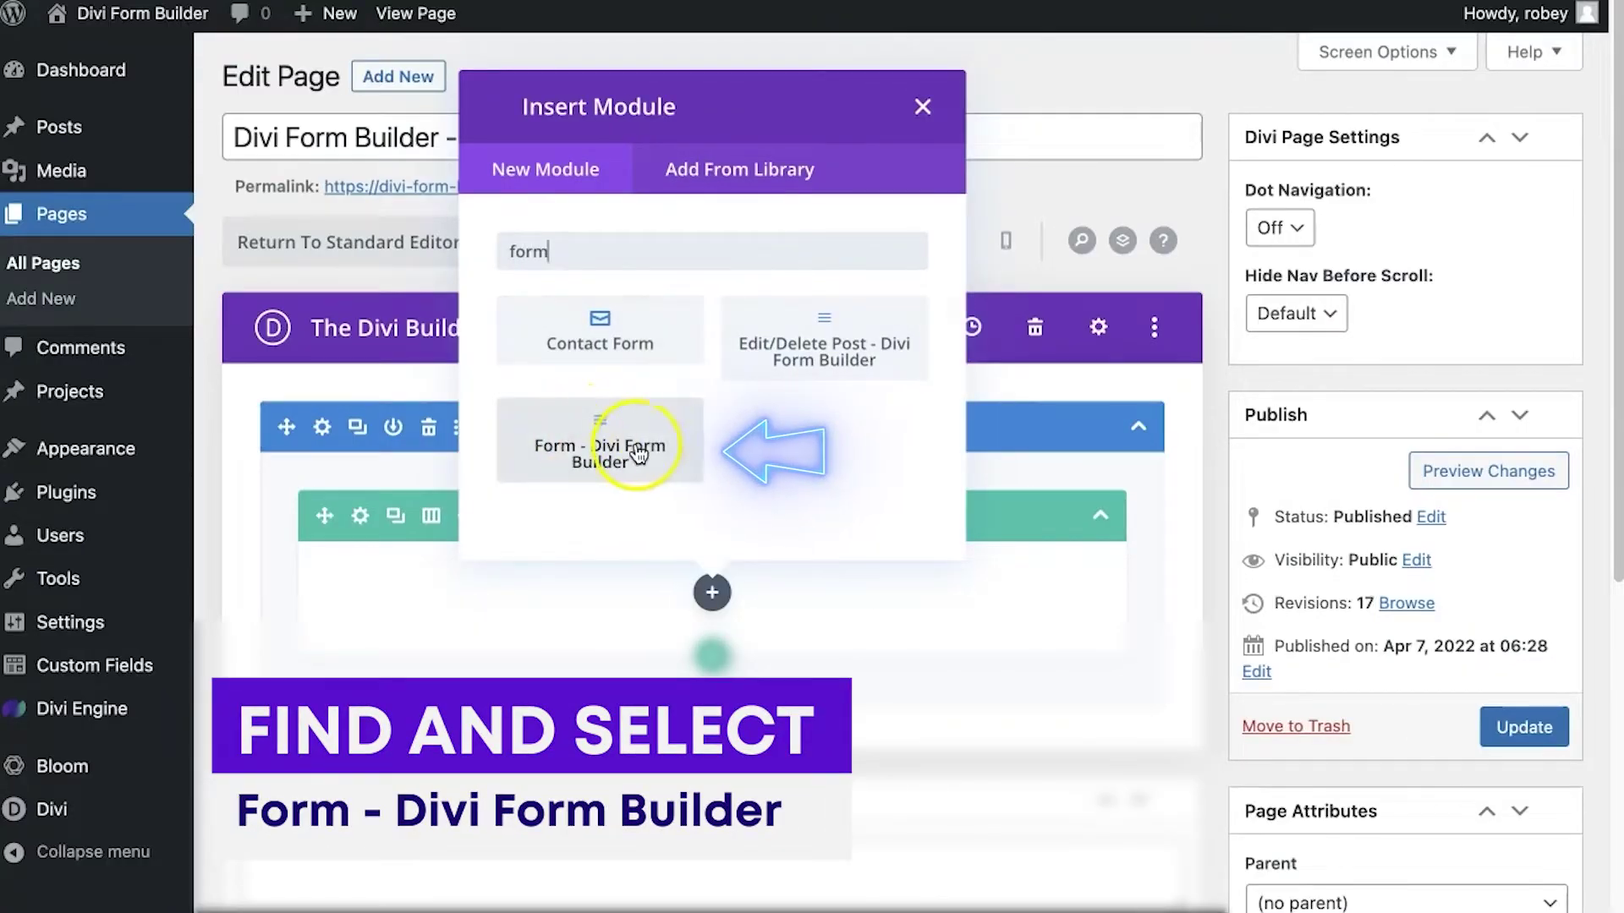
left_click(629, 481)
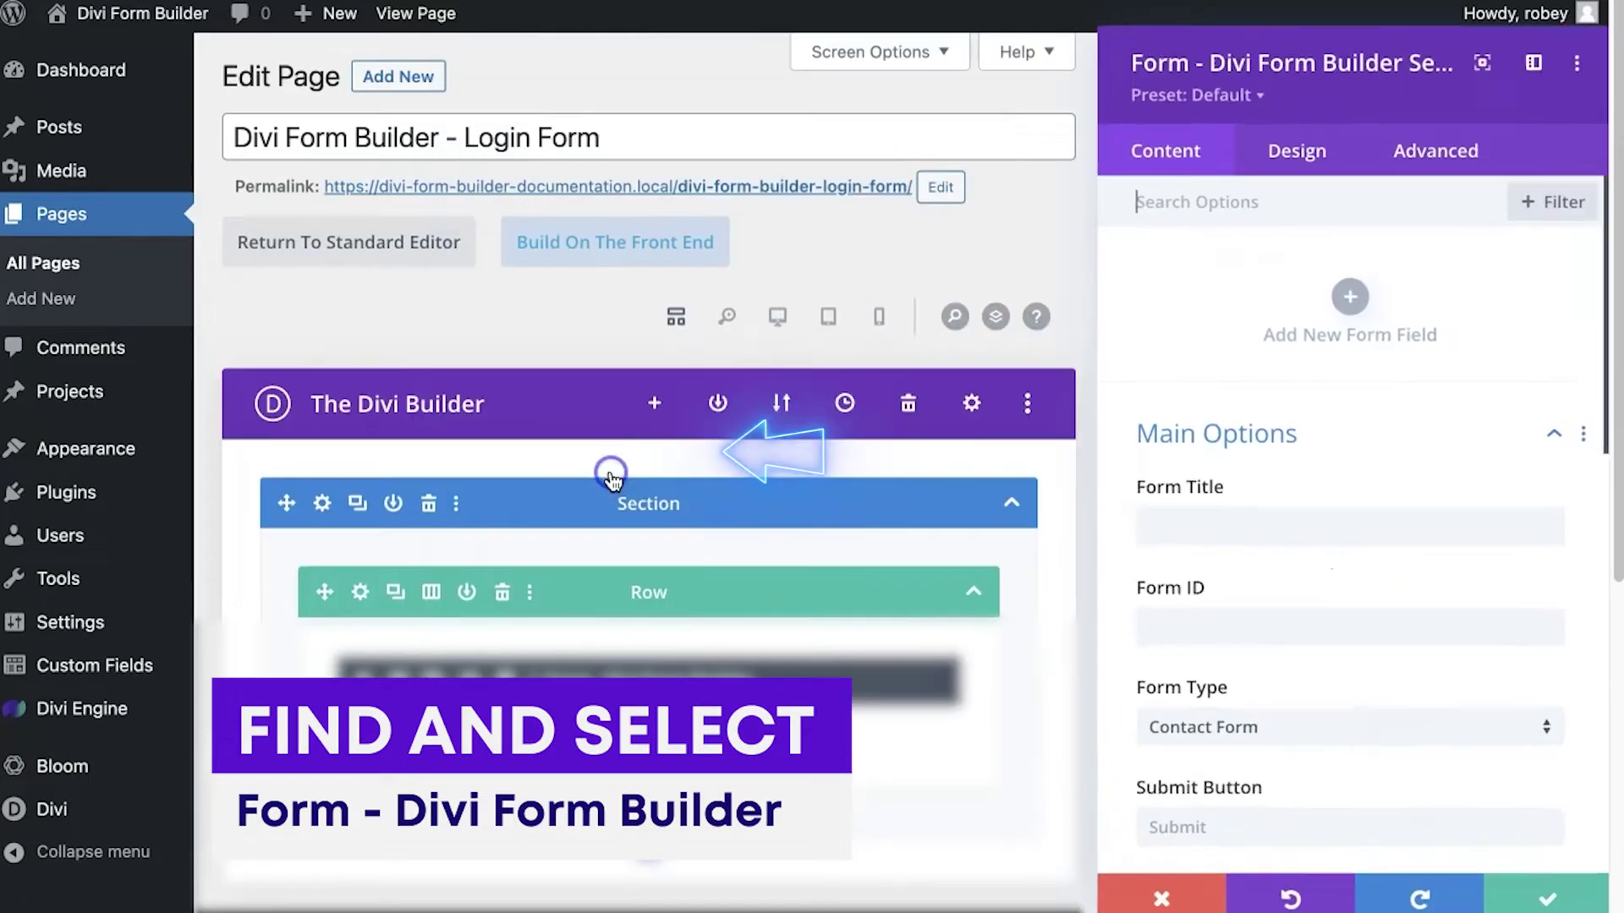
Switch to phone preview, title the form 'Log Me In' and set its type to Login Form
left_click(775, 320)
left_click(777, 320)
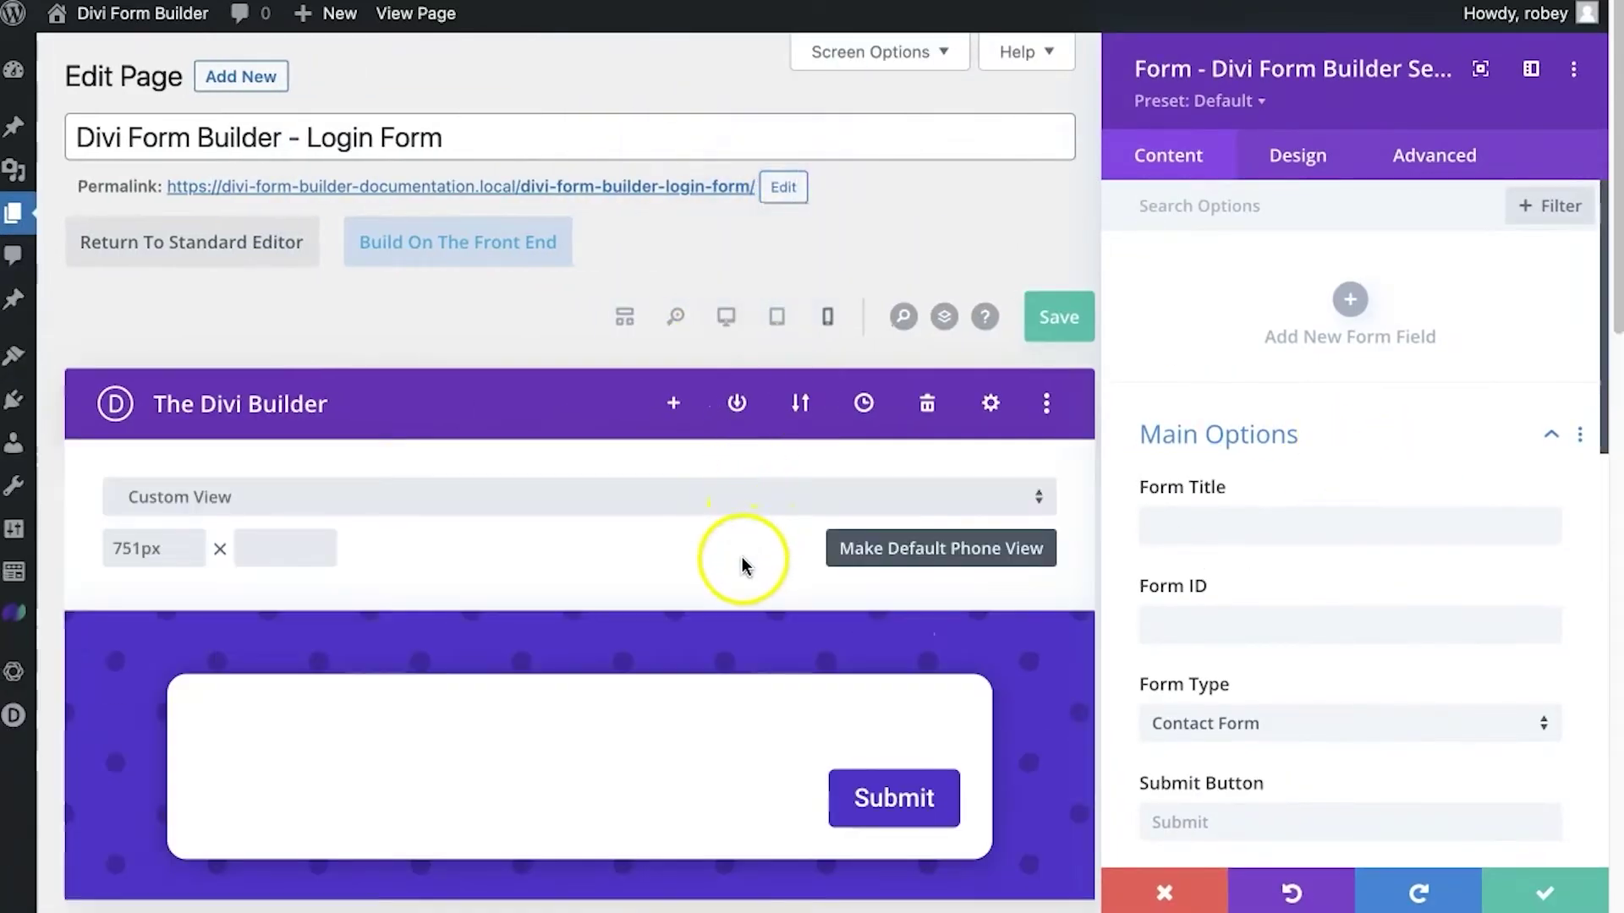
scroll(743, 541, "down", 4)
left_click(1226, 521)
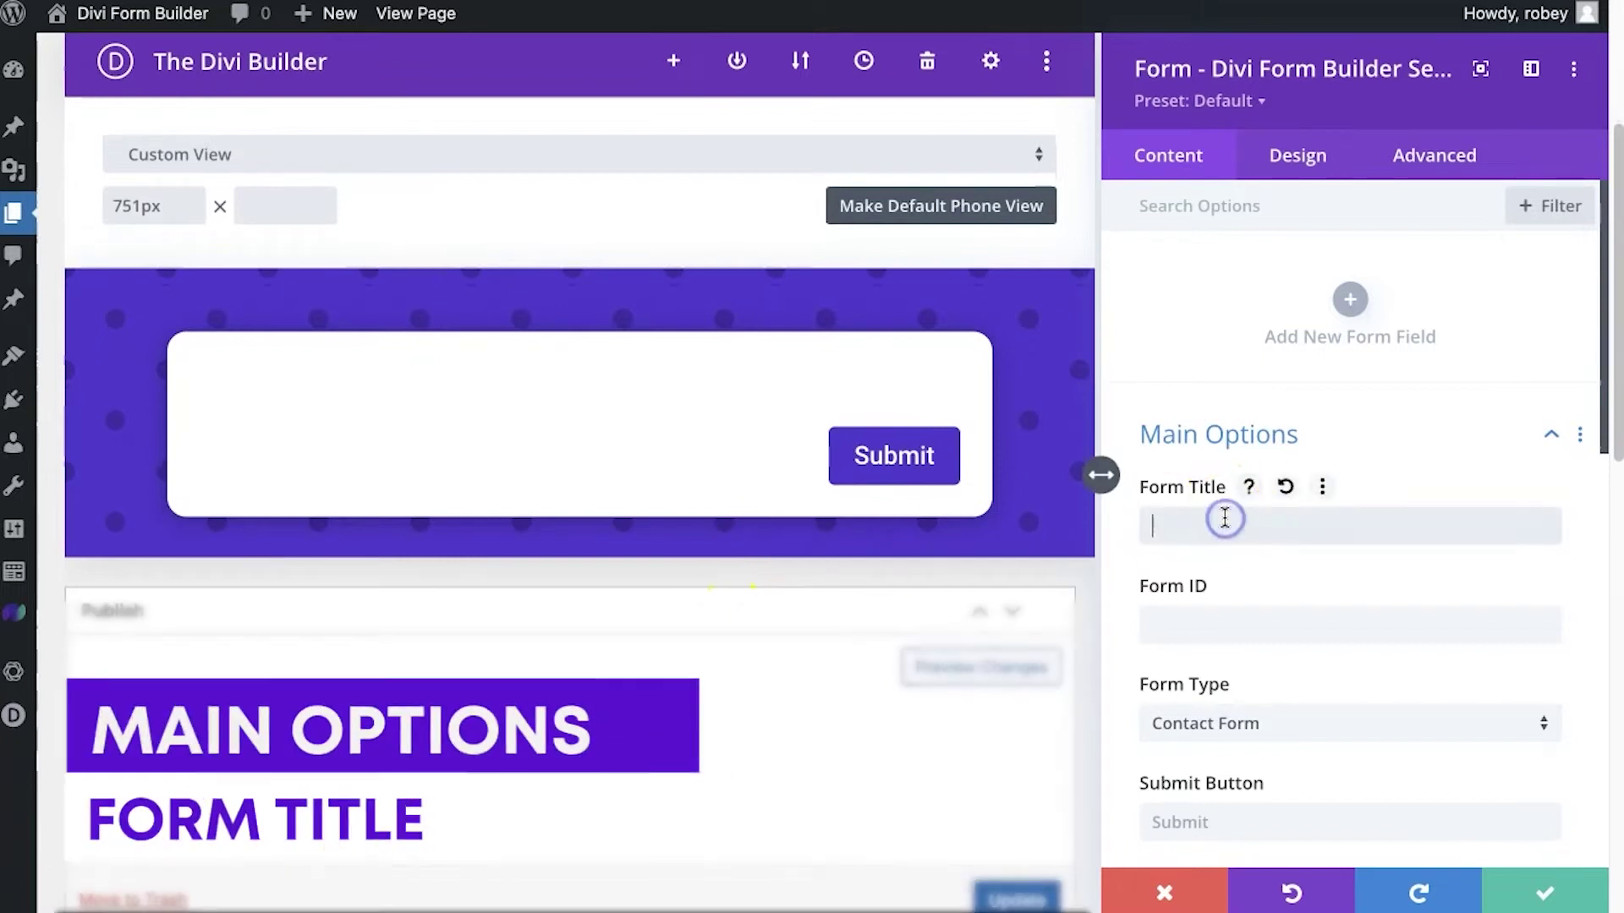
type("Log Me In")
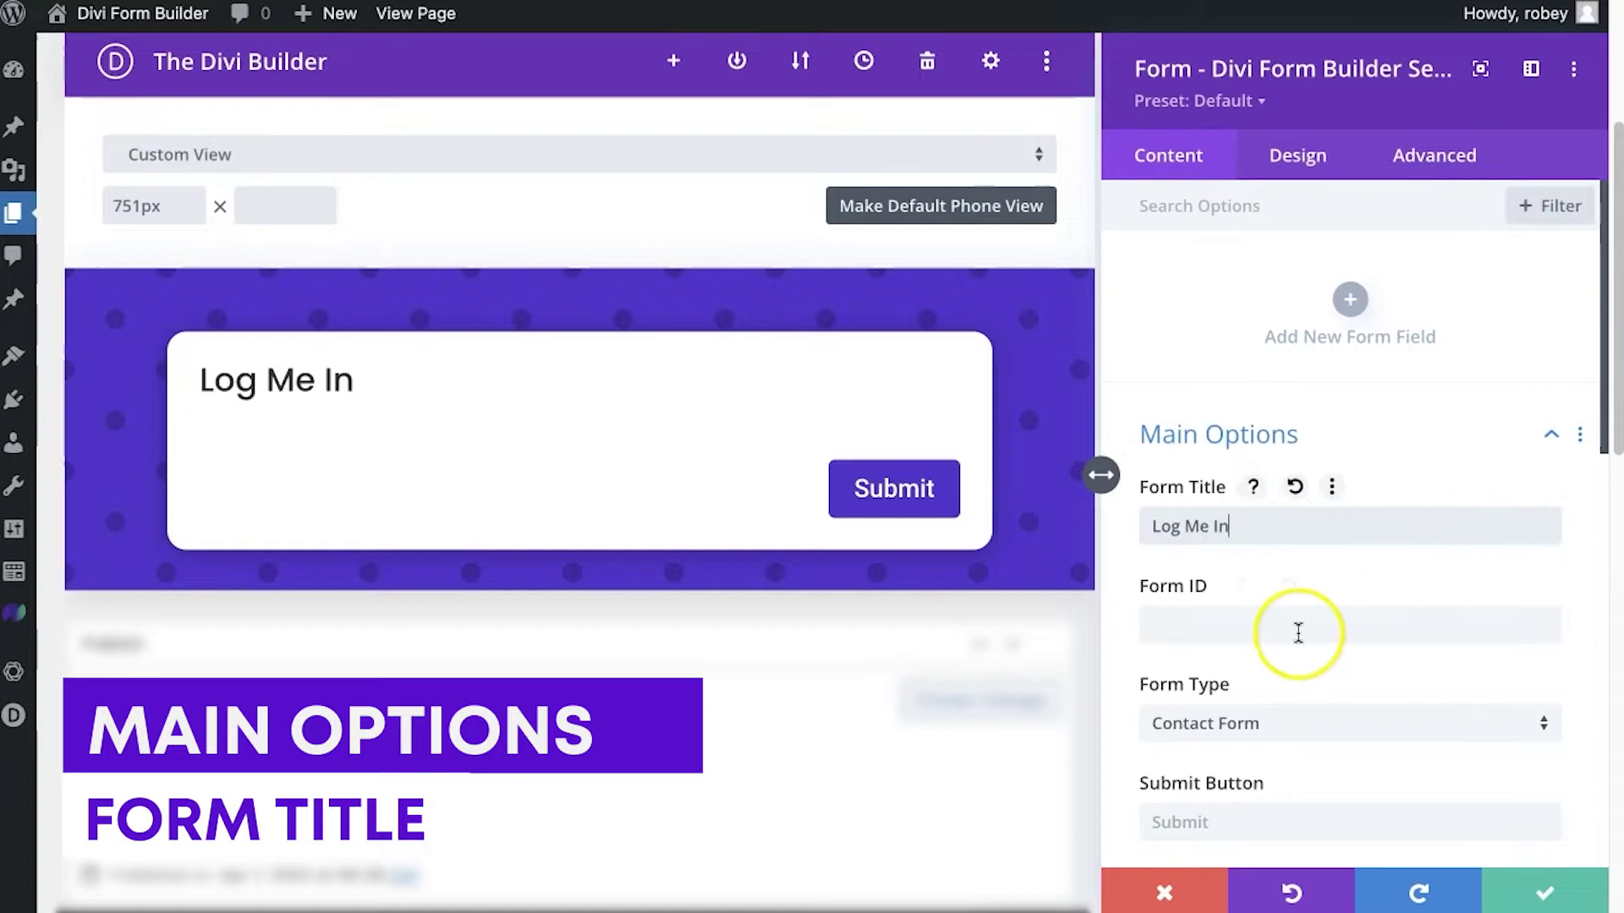
scroll(1298, 633, "down", 2)
scroll(1298, 633, "down", 1)
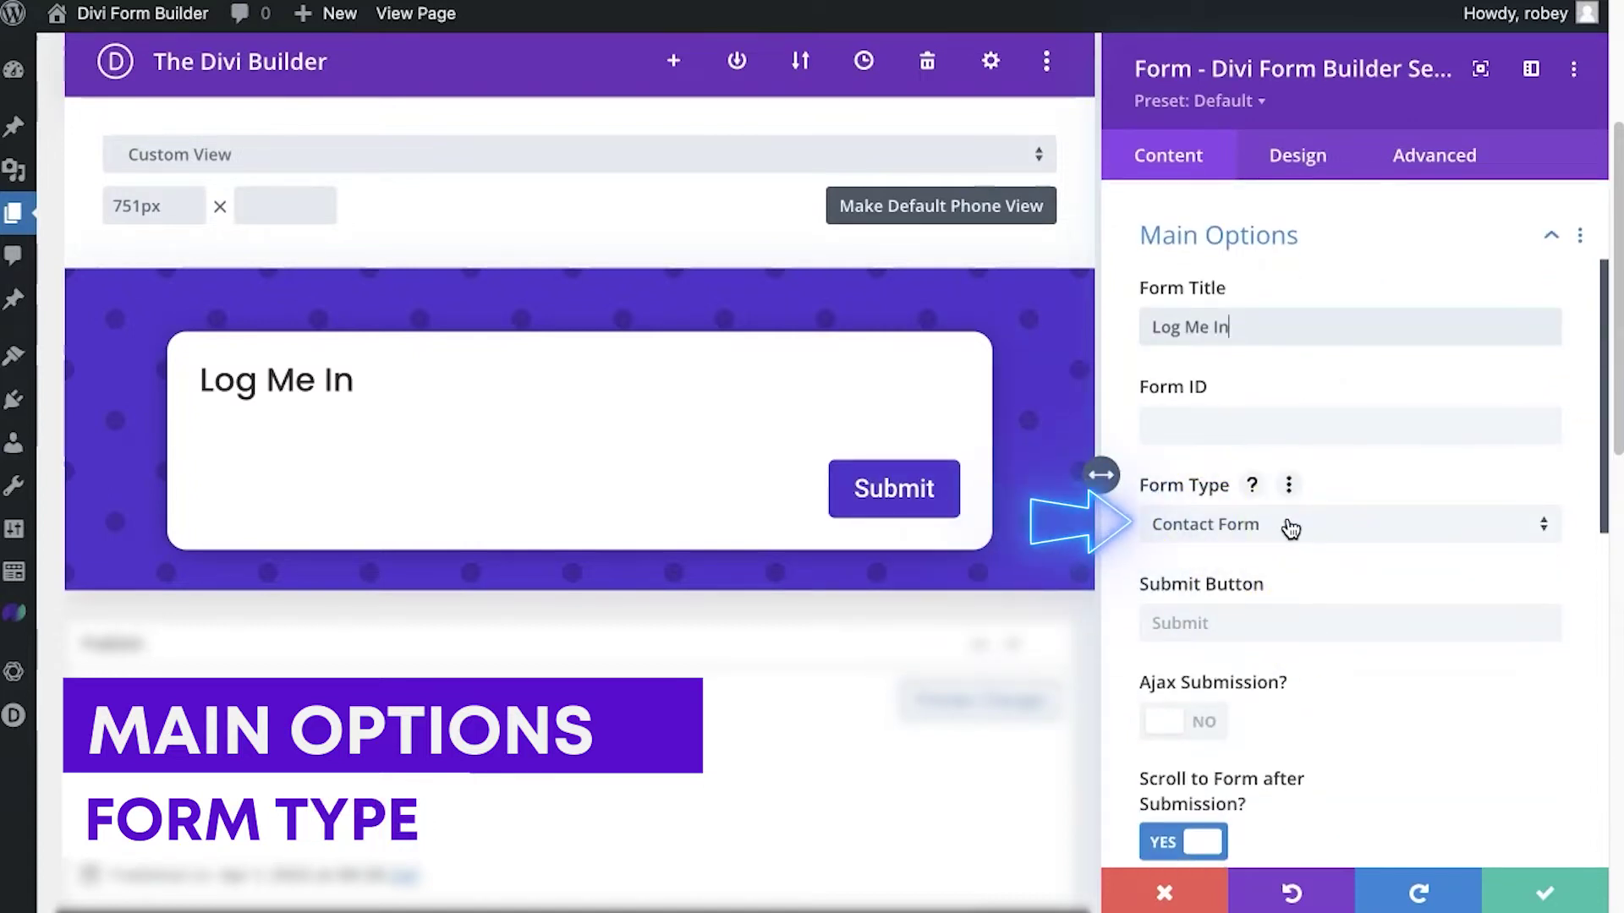
left_click(1291, 526)
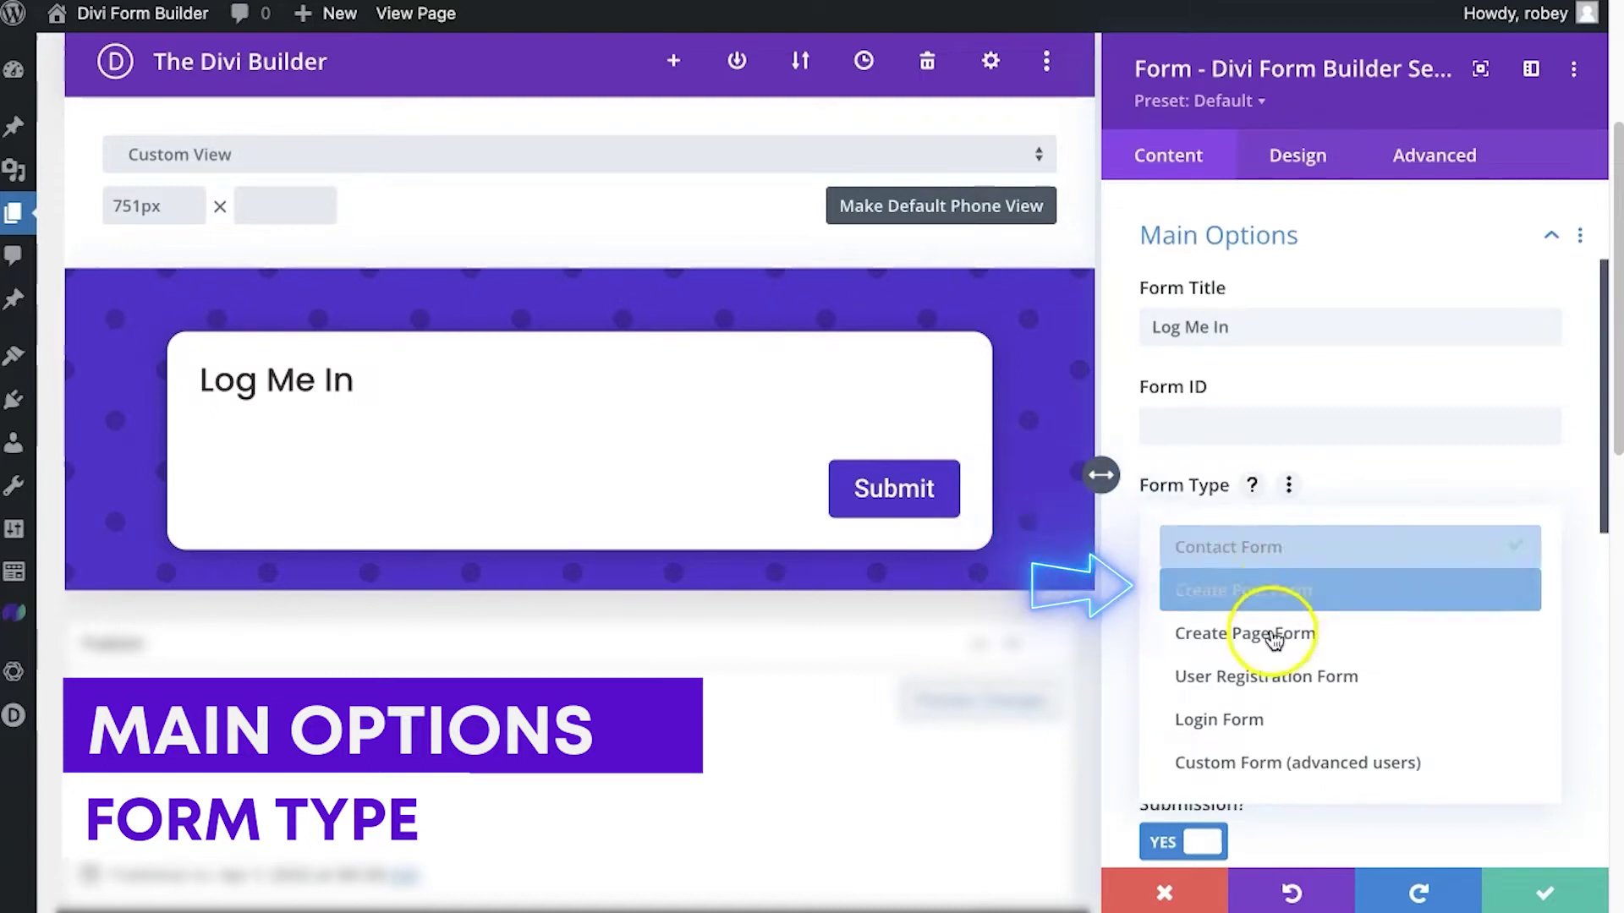
left_click(1239, 720)
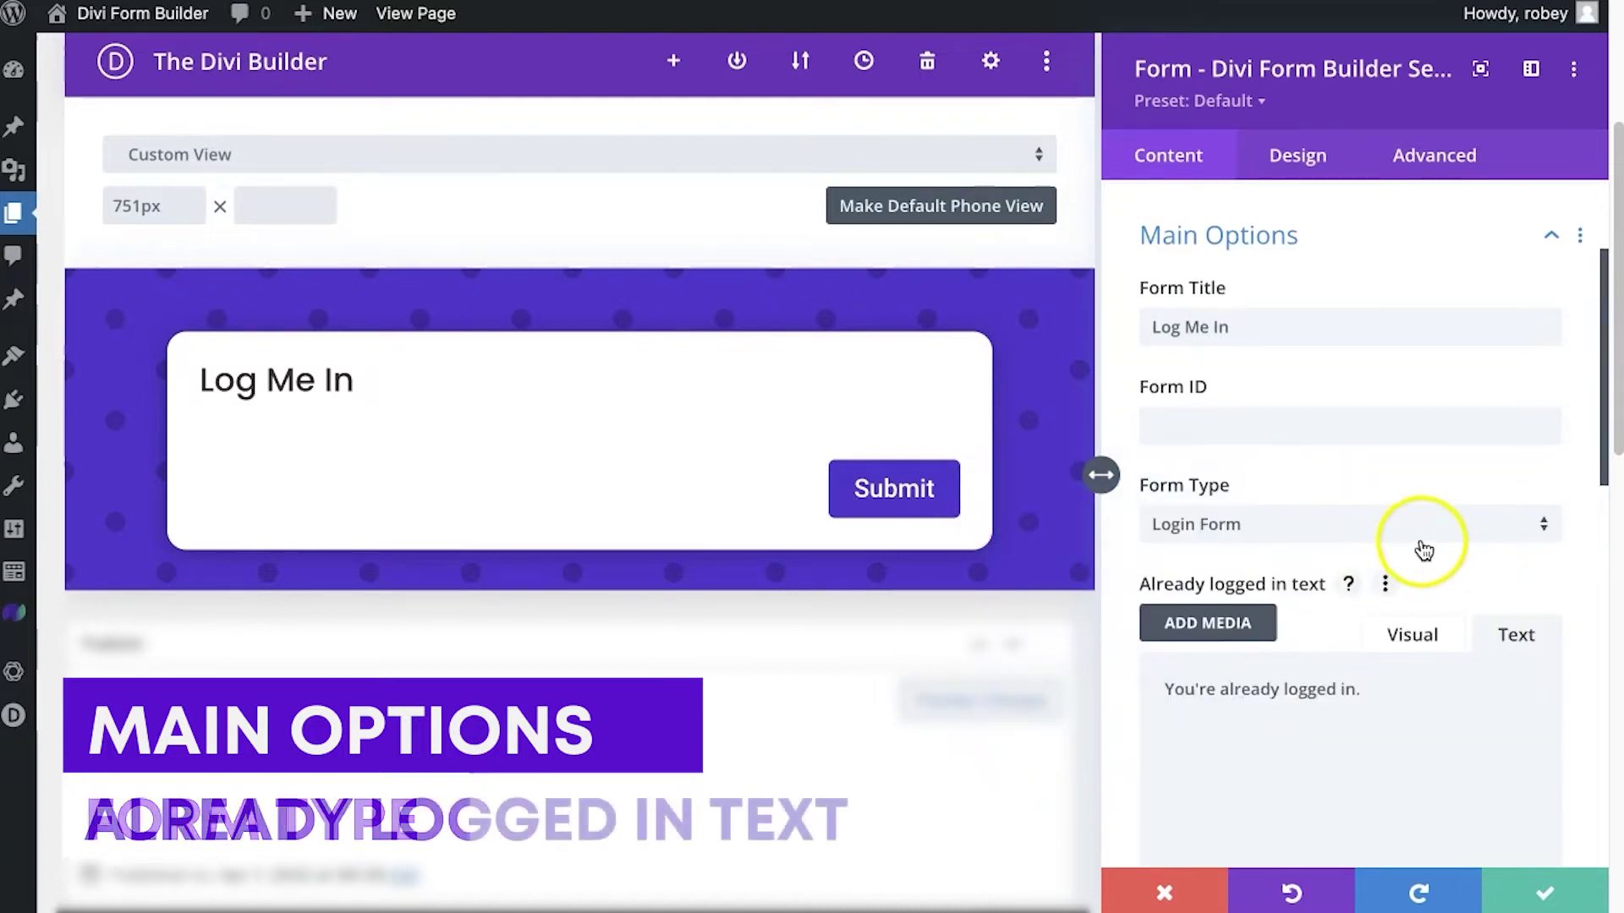
Extend the already-logged-in message to ask users to log out first, and label the submit button 'Login'
scroll(1424, 550, "down", 2)
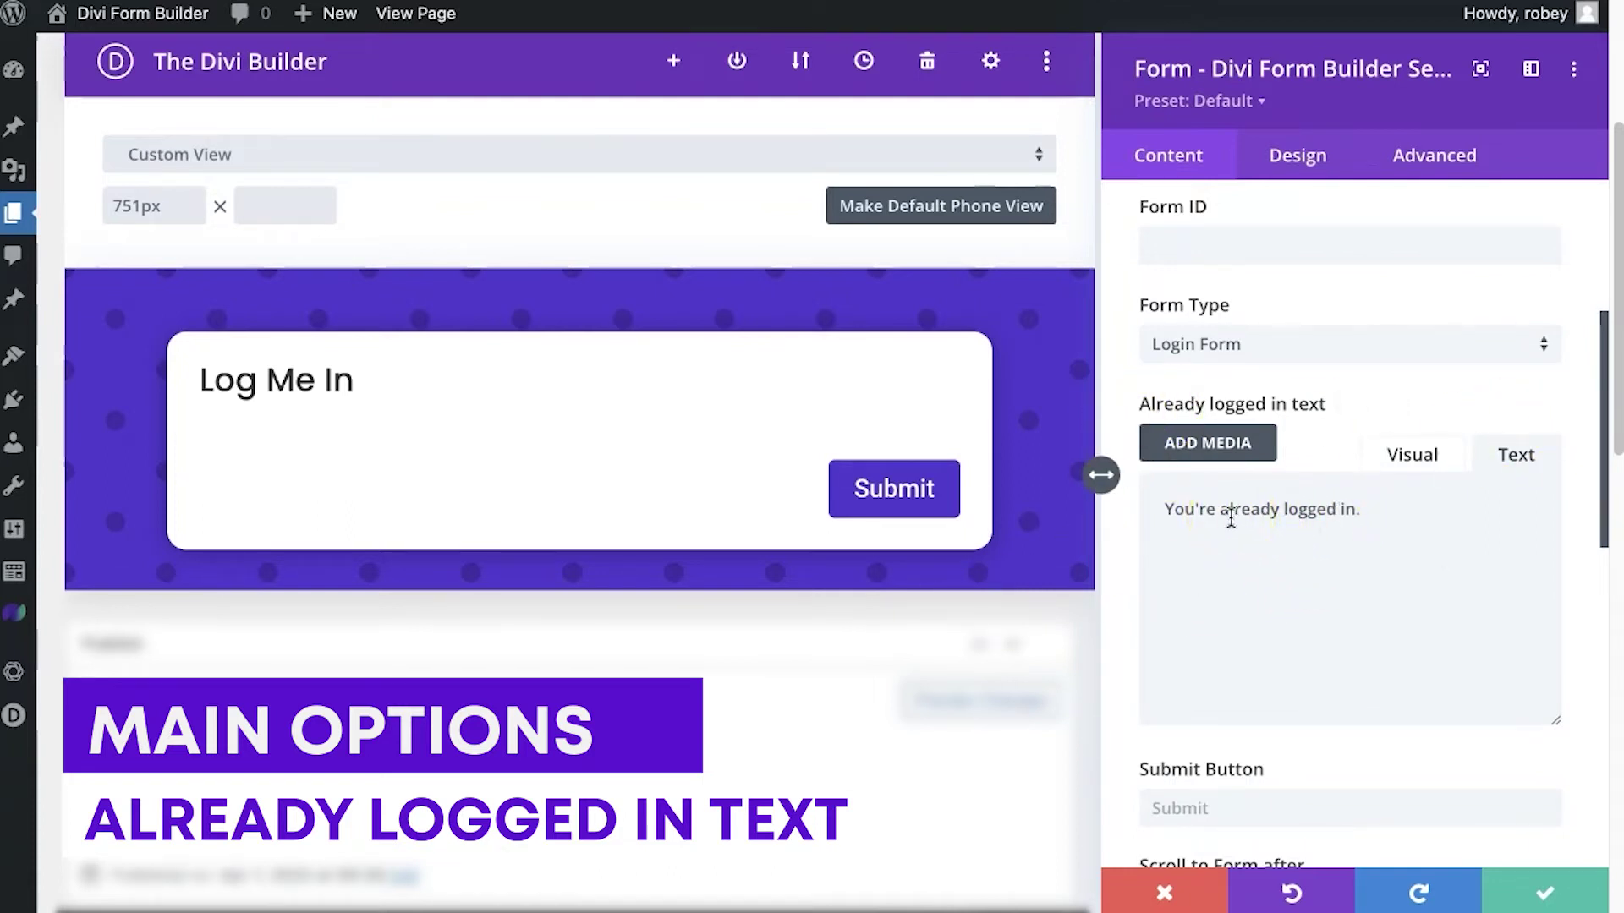
left_click(1399, 514)
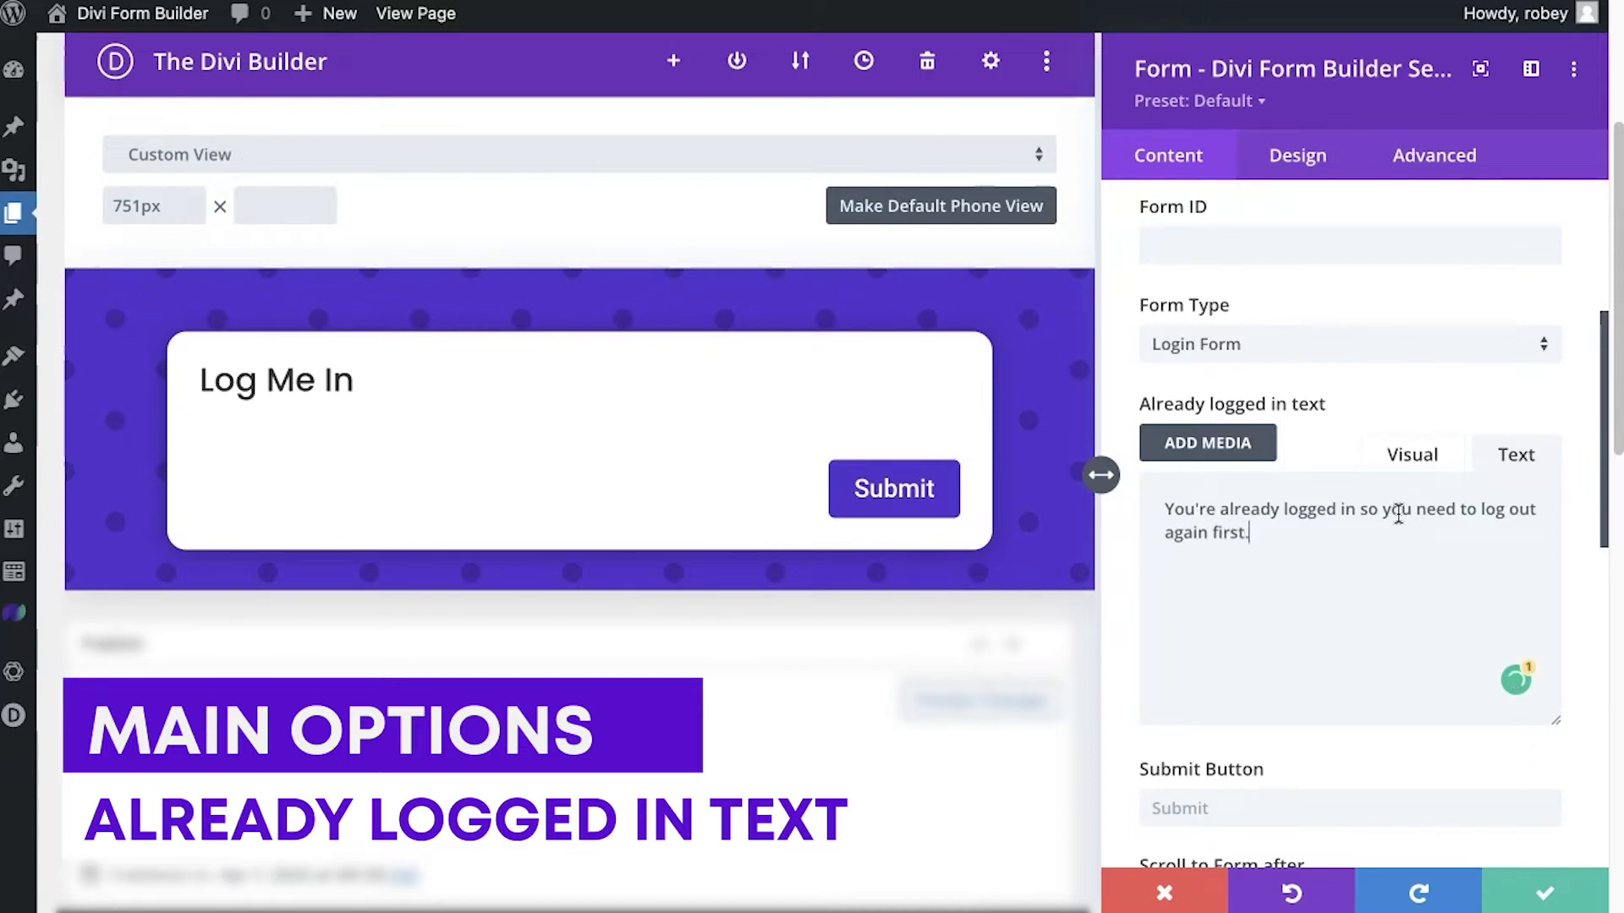
scroll(1432, 674, "down", 2)
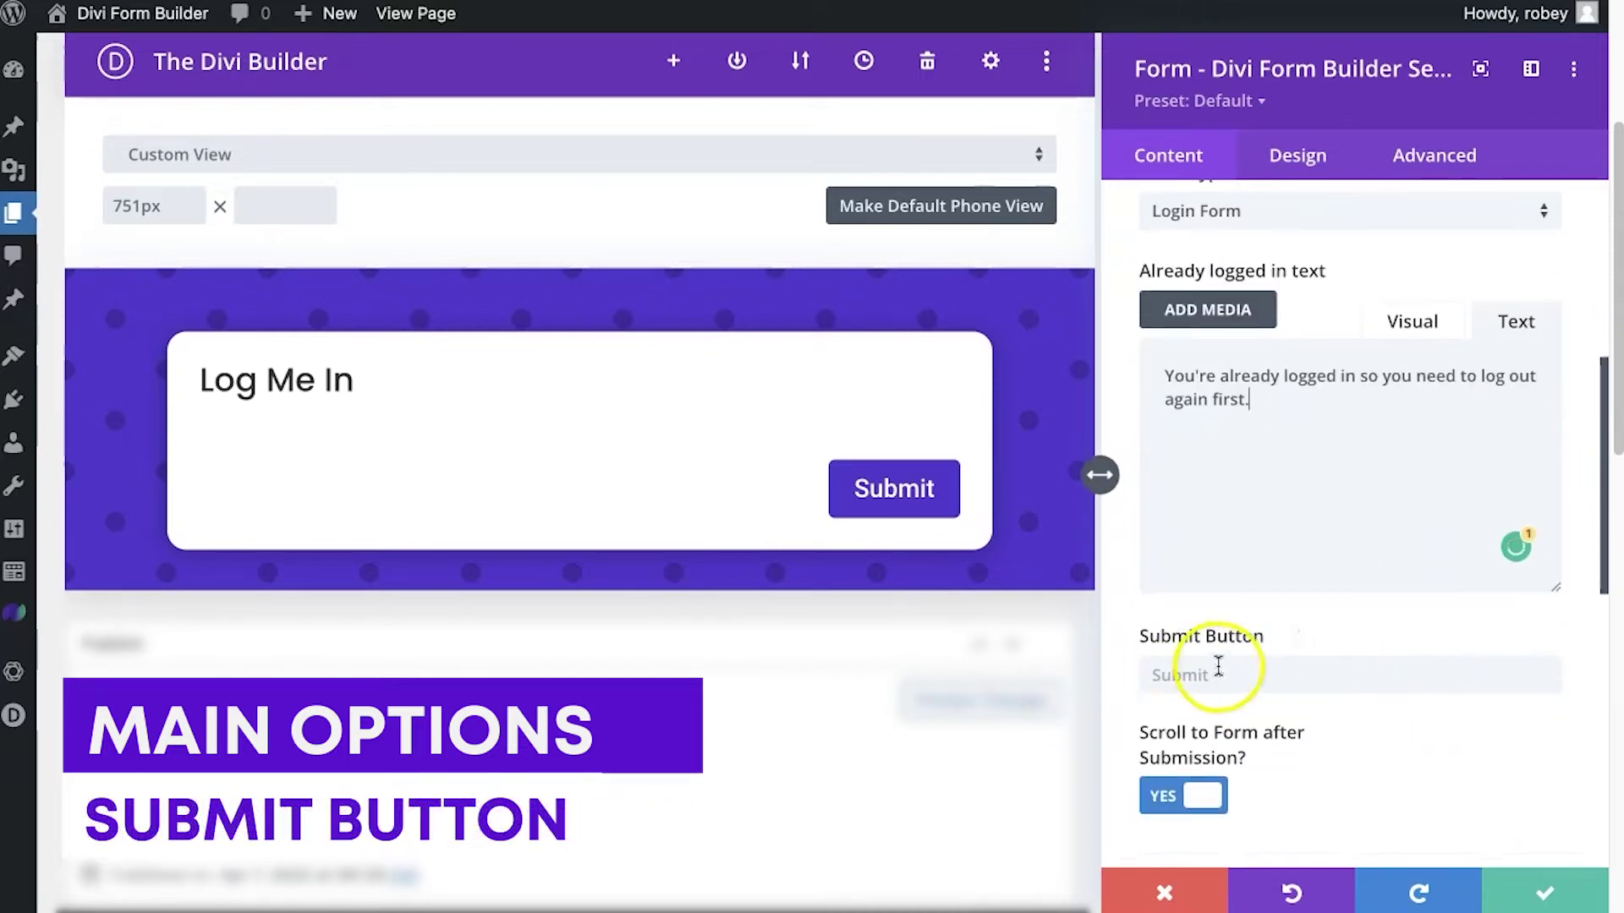
left_click(1213, 671)
type("Login")
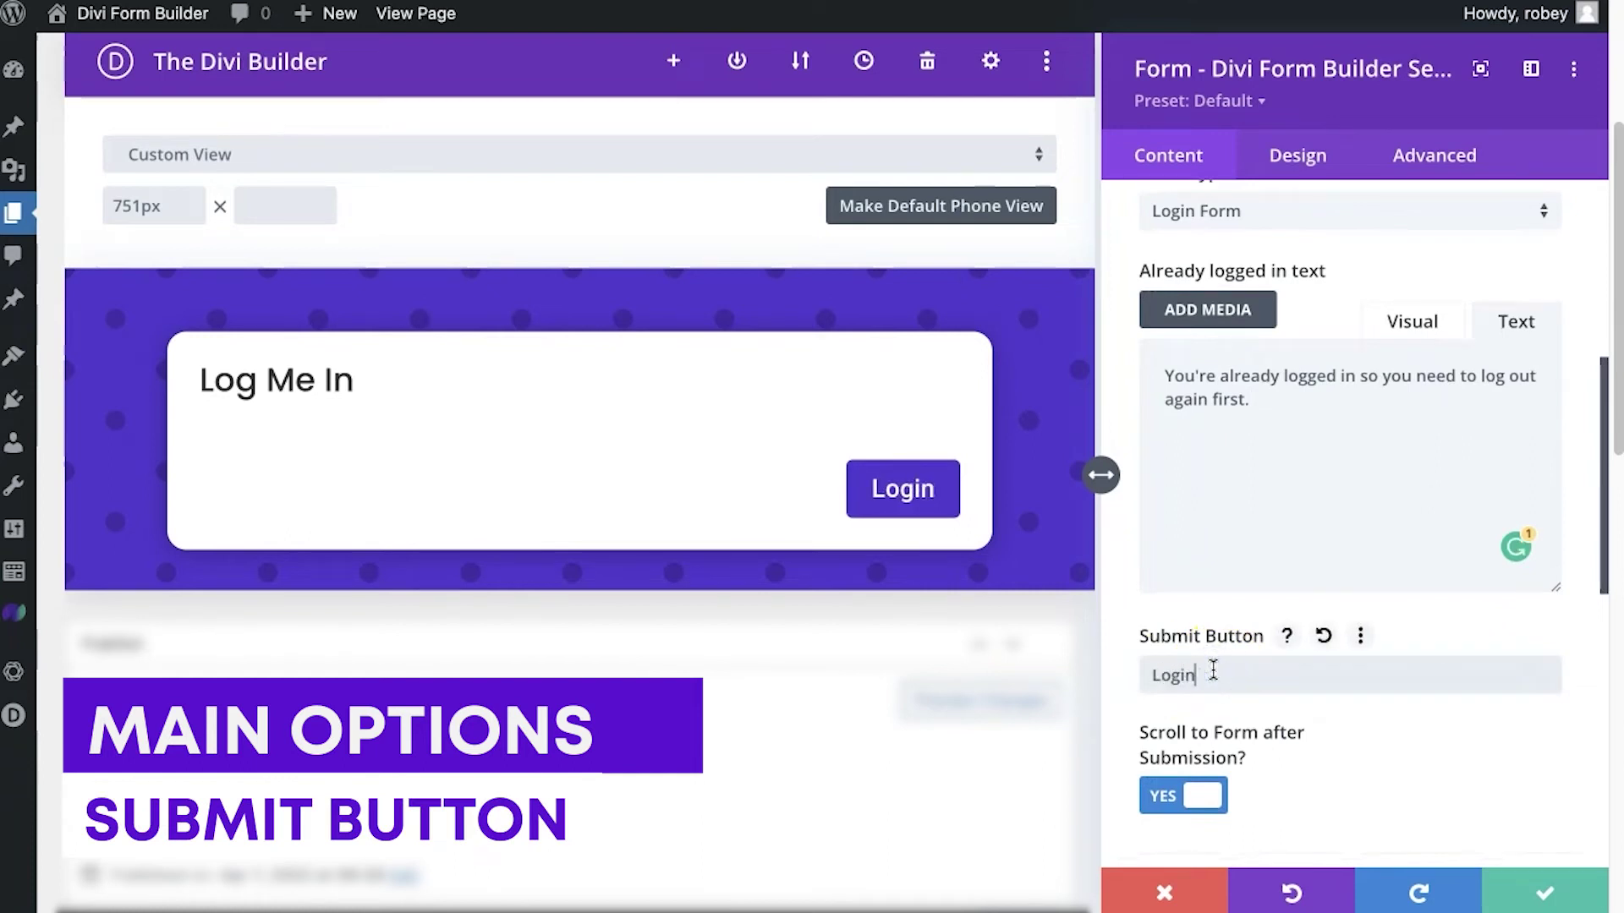
scroll(1263, 661, "down", 4)
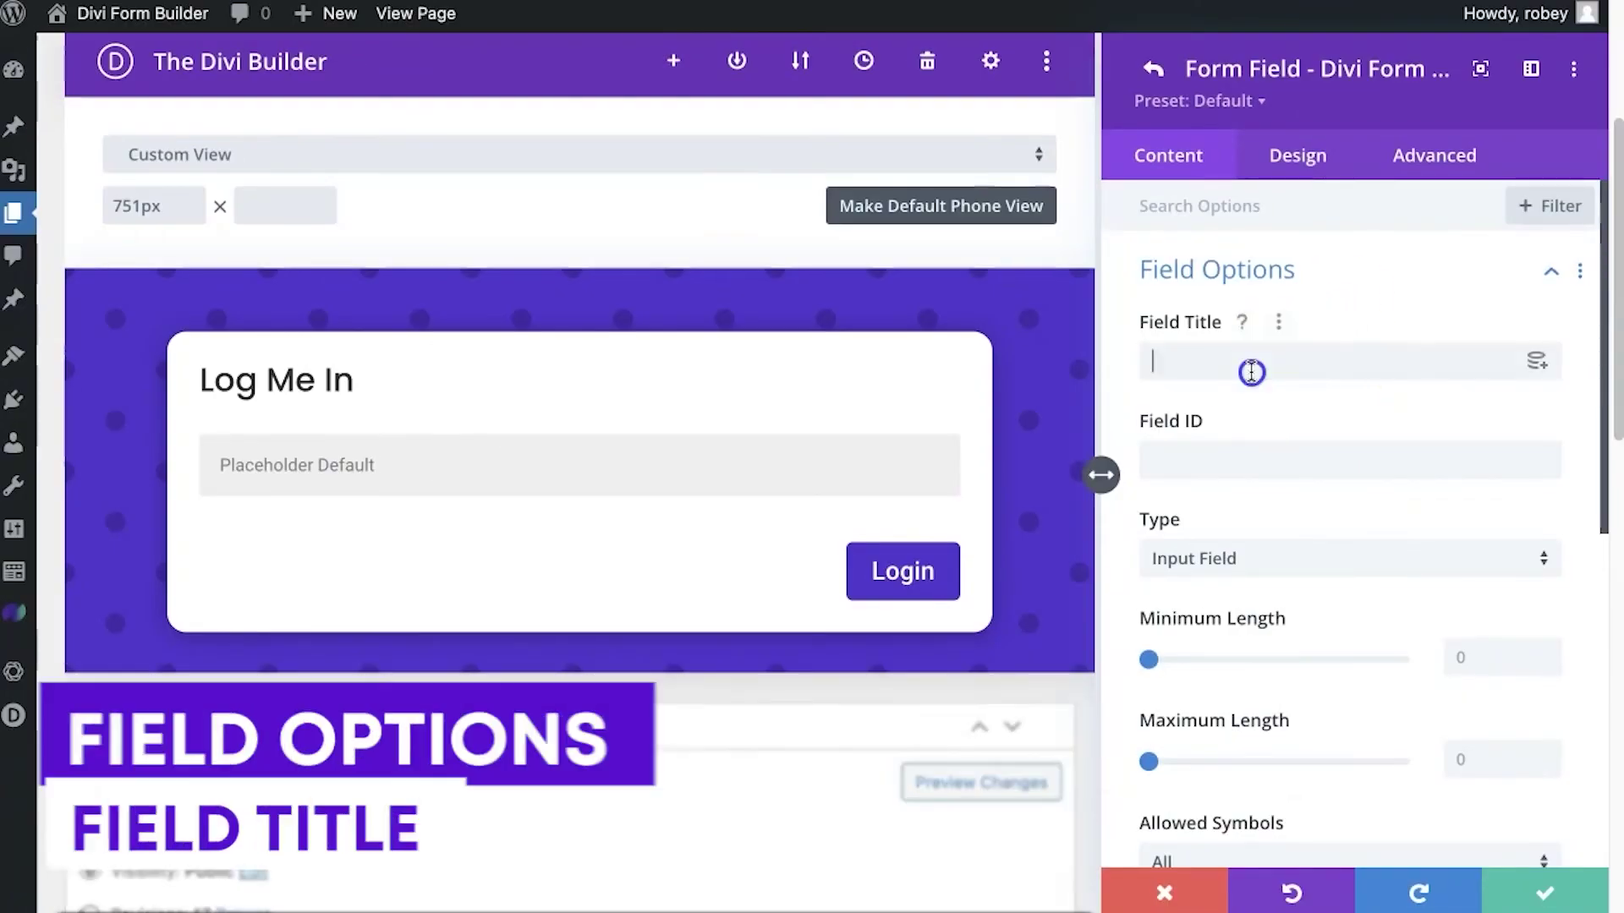
Add a field titled Username, mark it required, and set its label position to Top
left_click(1251, 372)
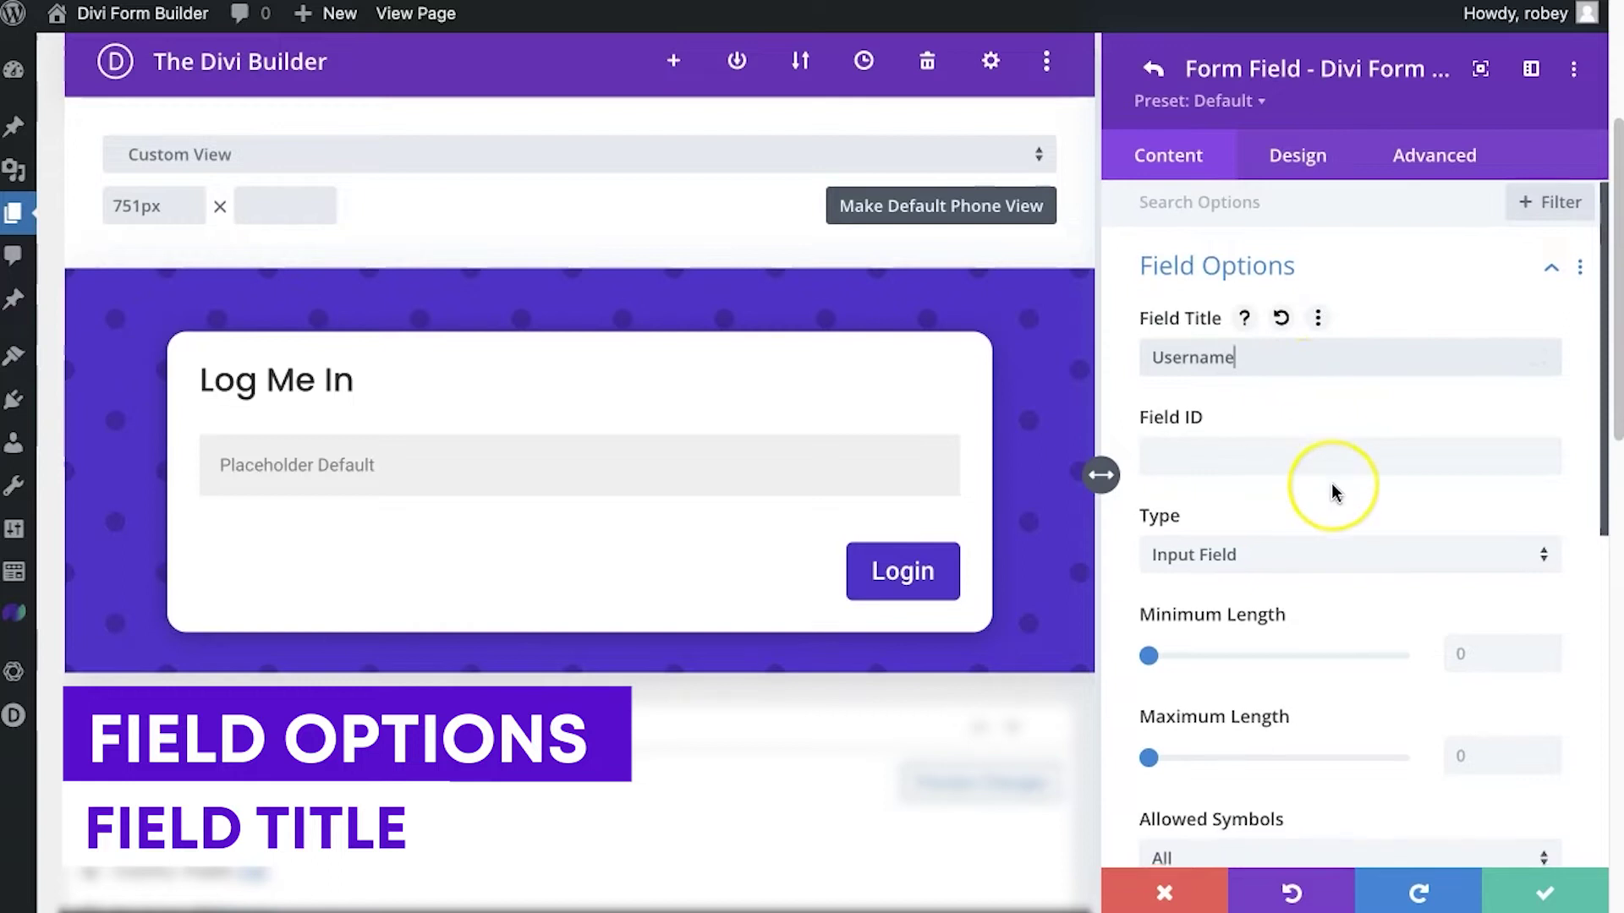
scroll(1333, 489, "down", 2)
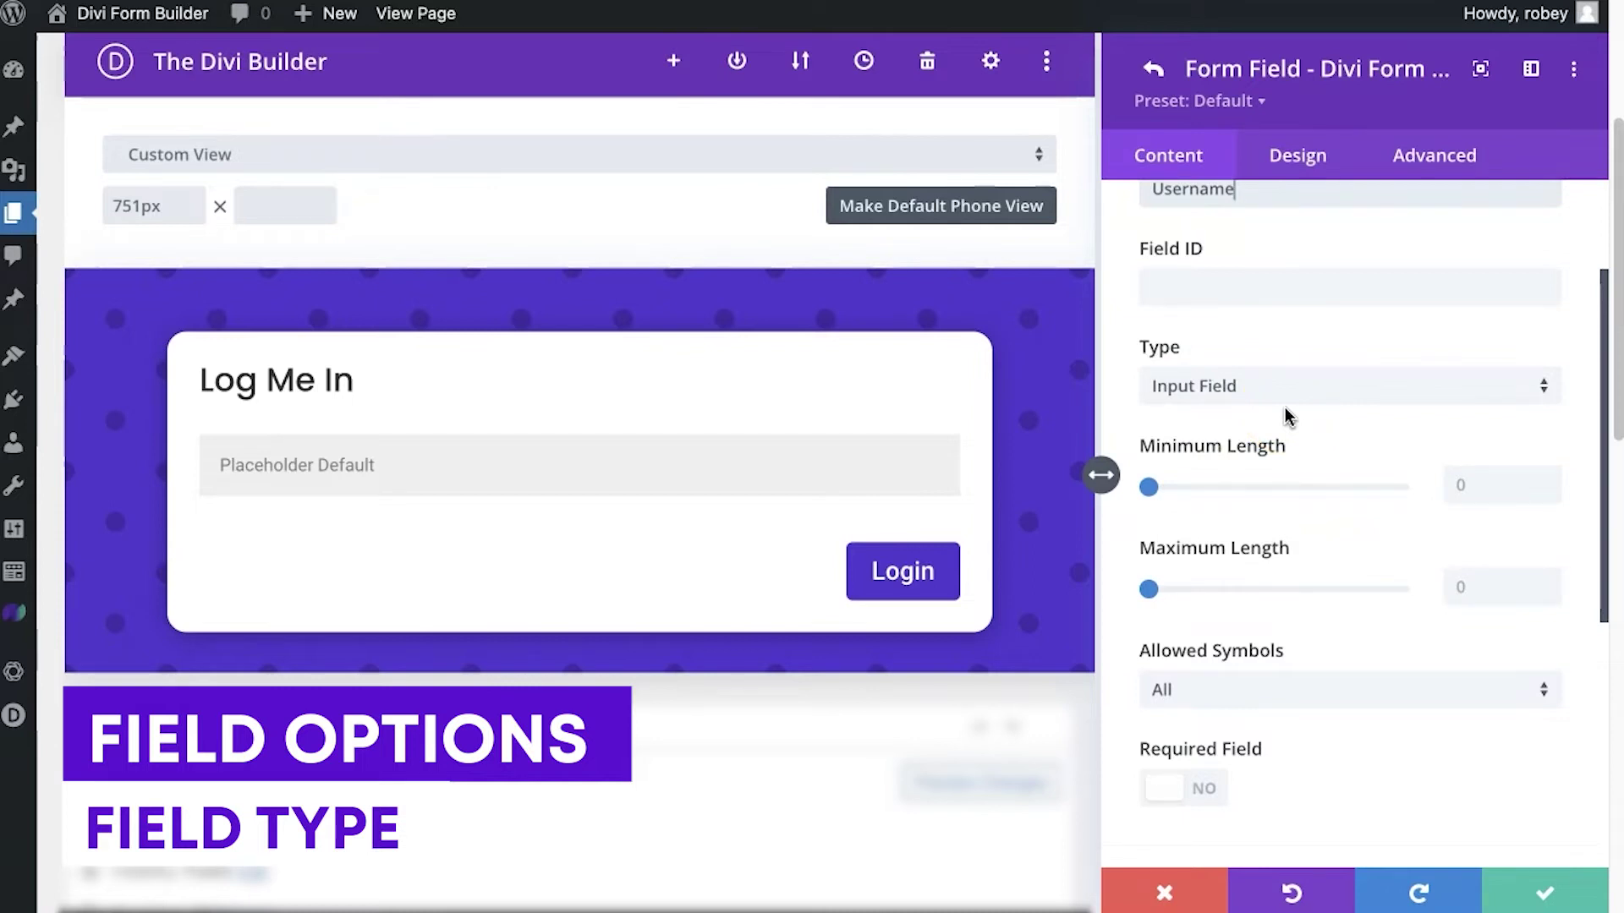
scroll(1287, 416, "down", 5)
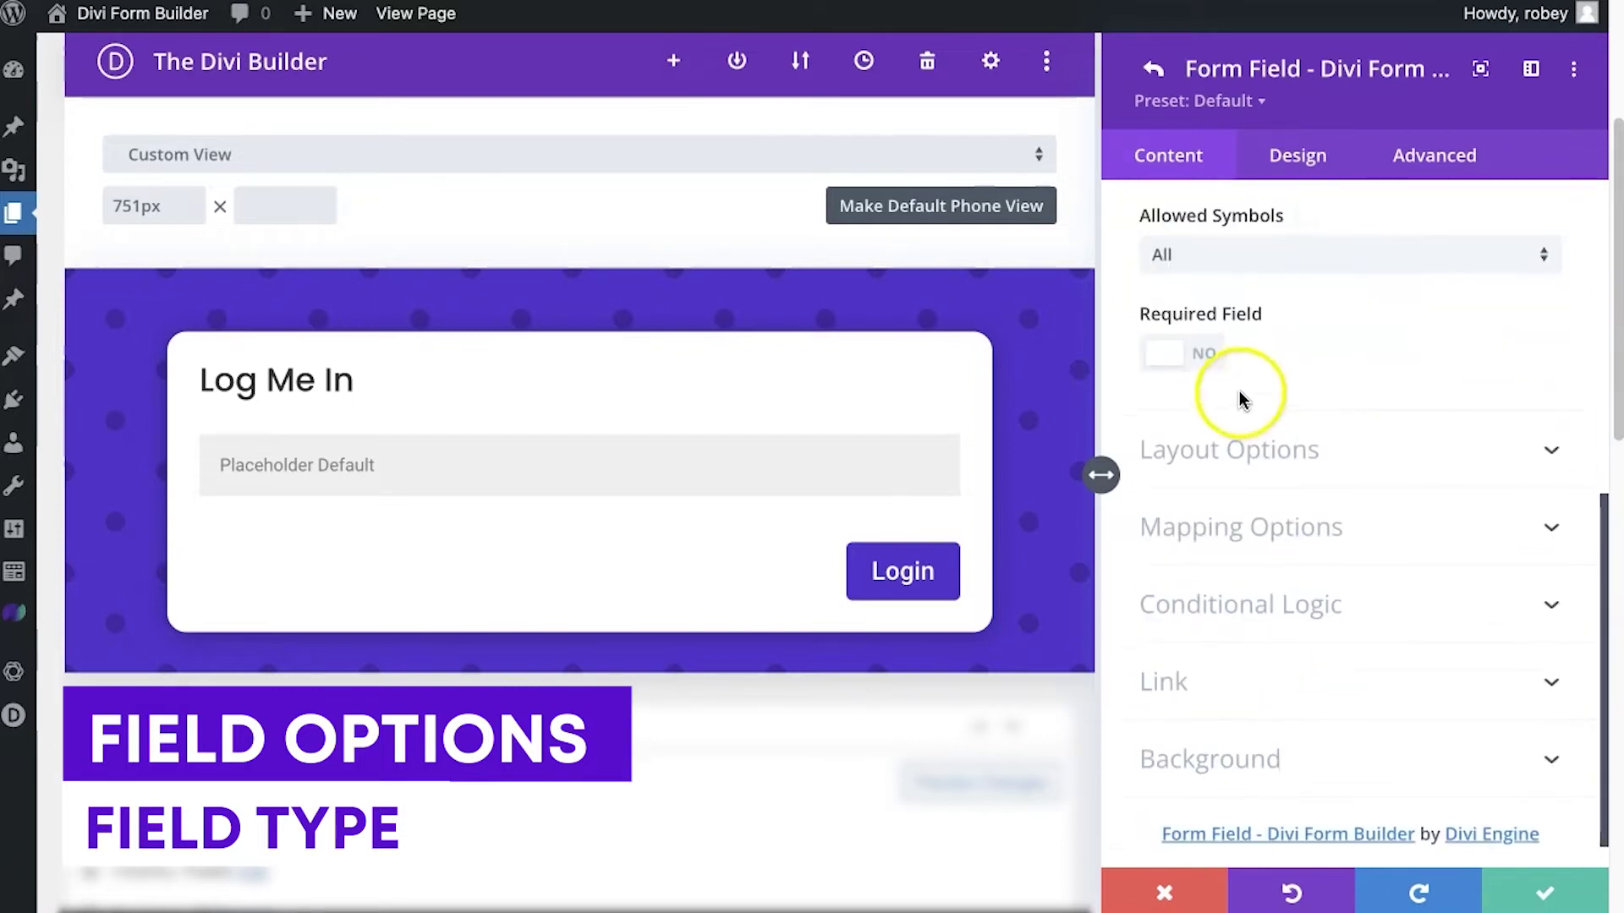
left_click(1188, 355)
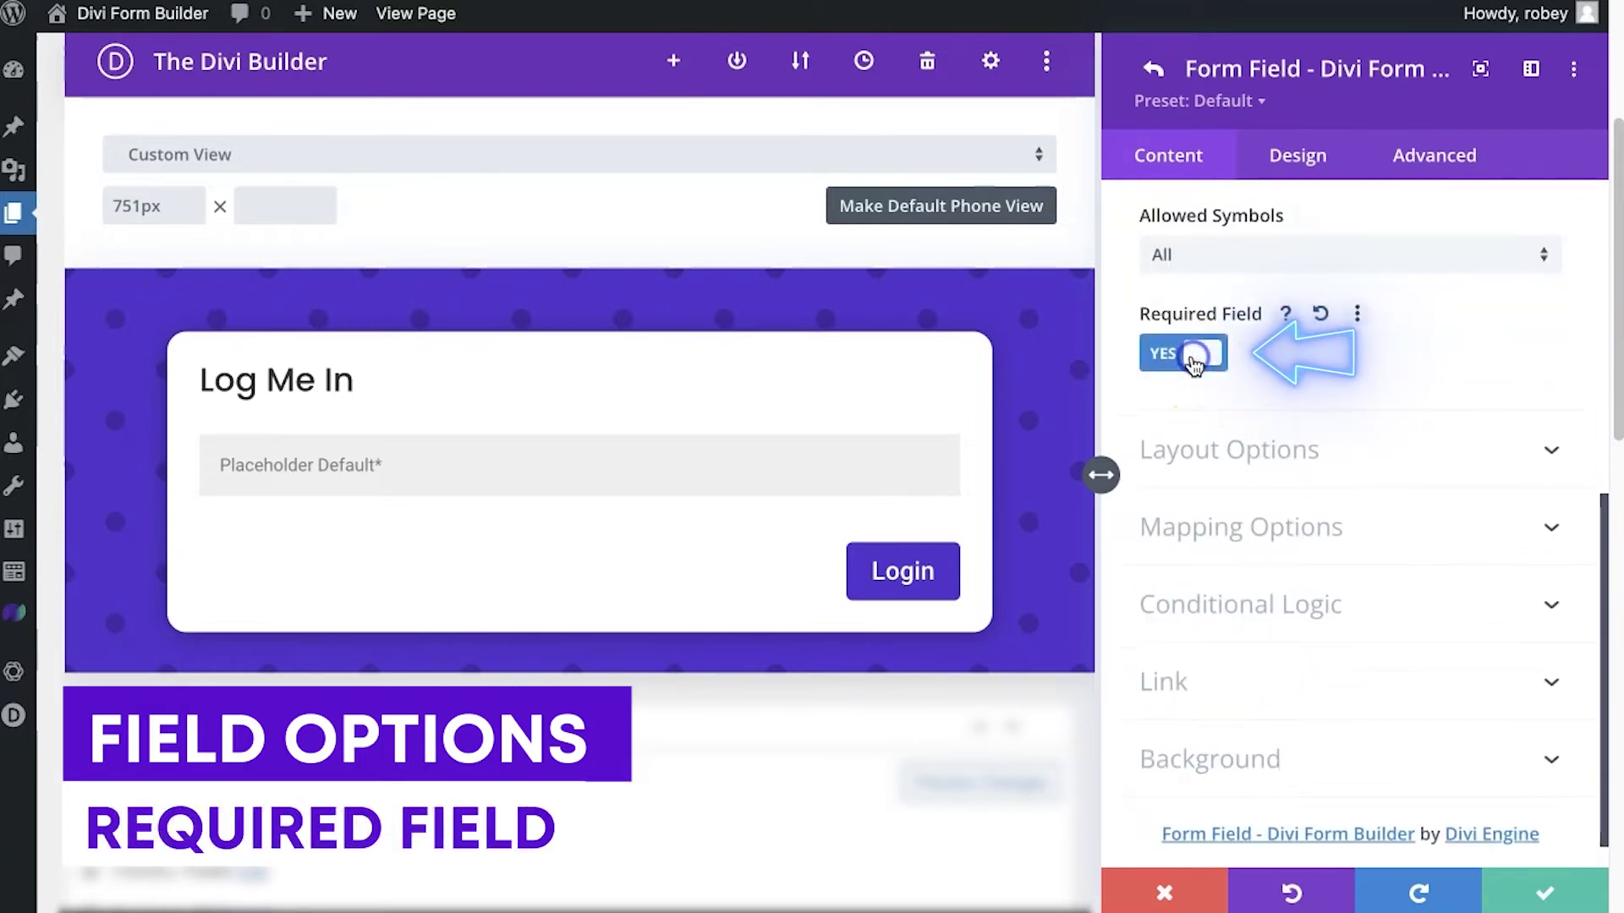
left_click(1281, 448)
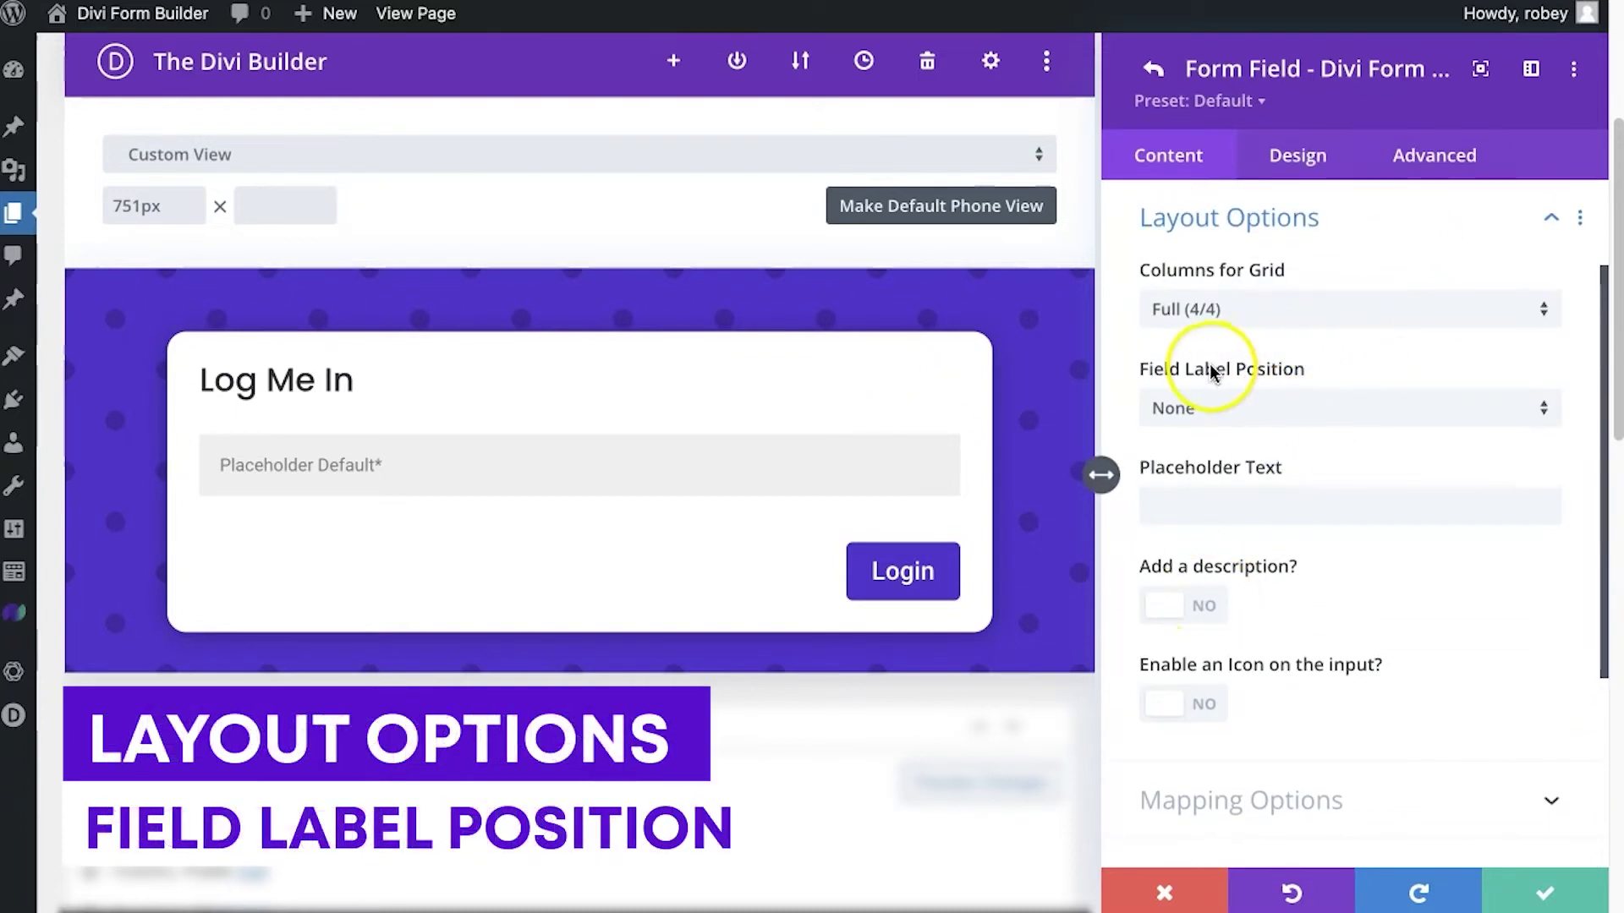
left_click(1201, 423)
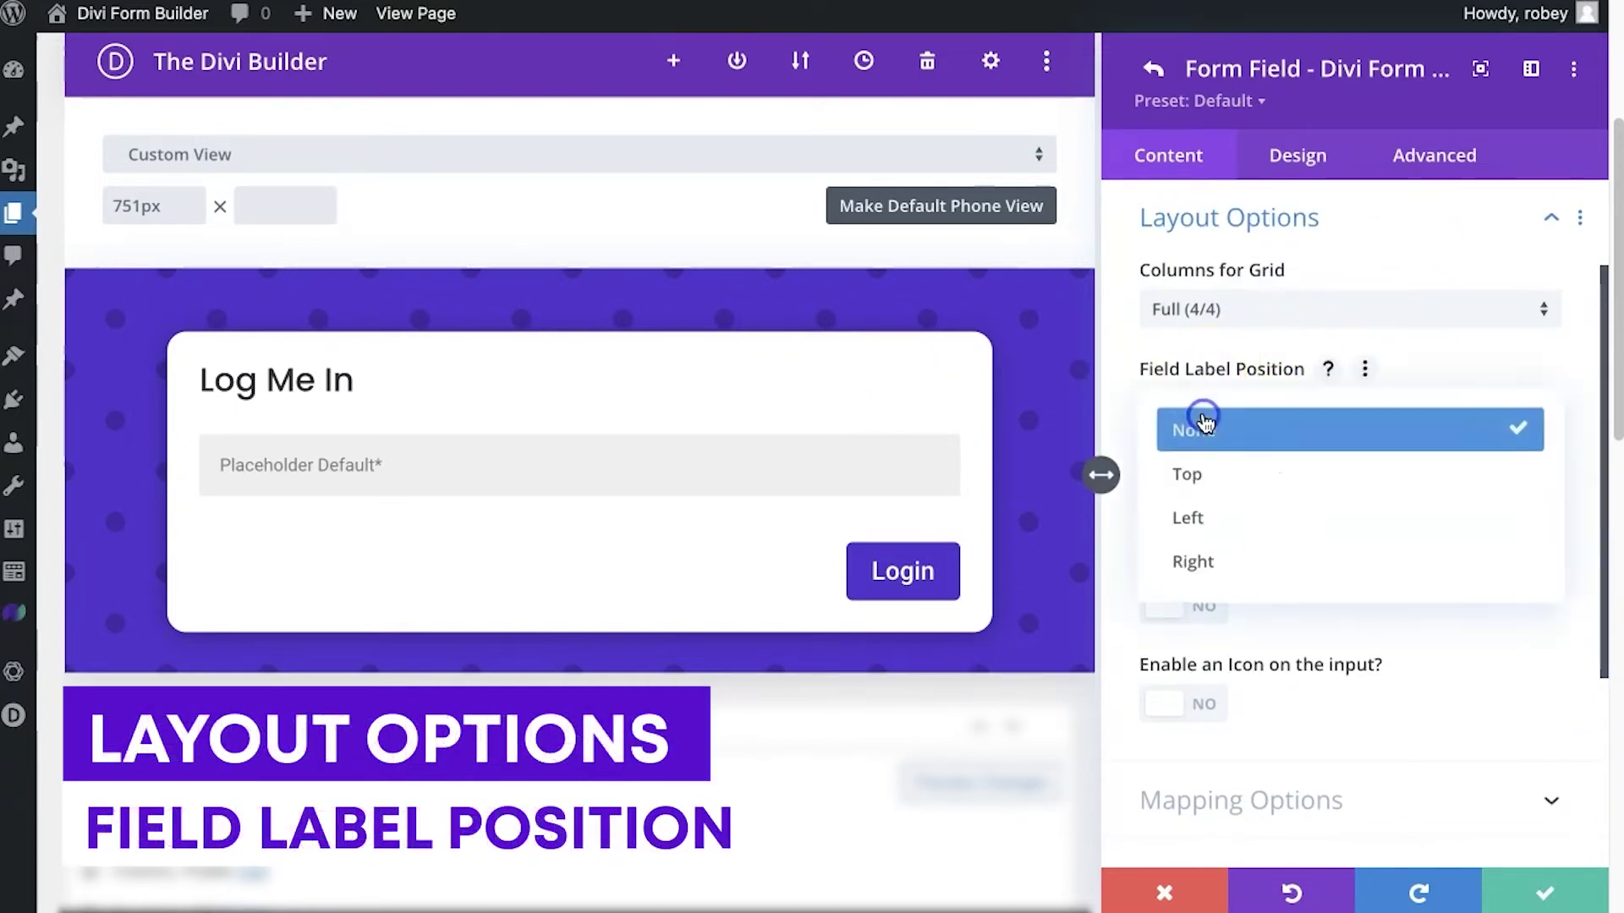
left_click(1193, 467)
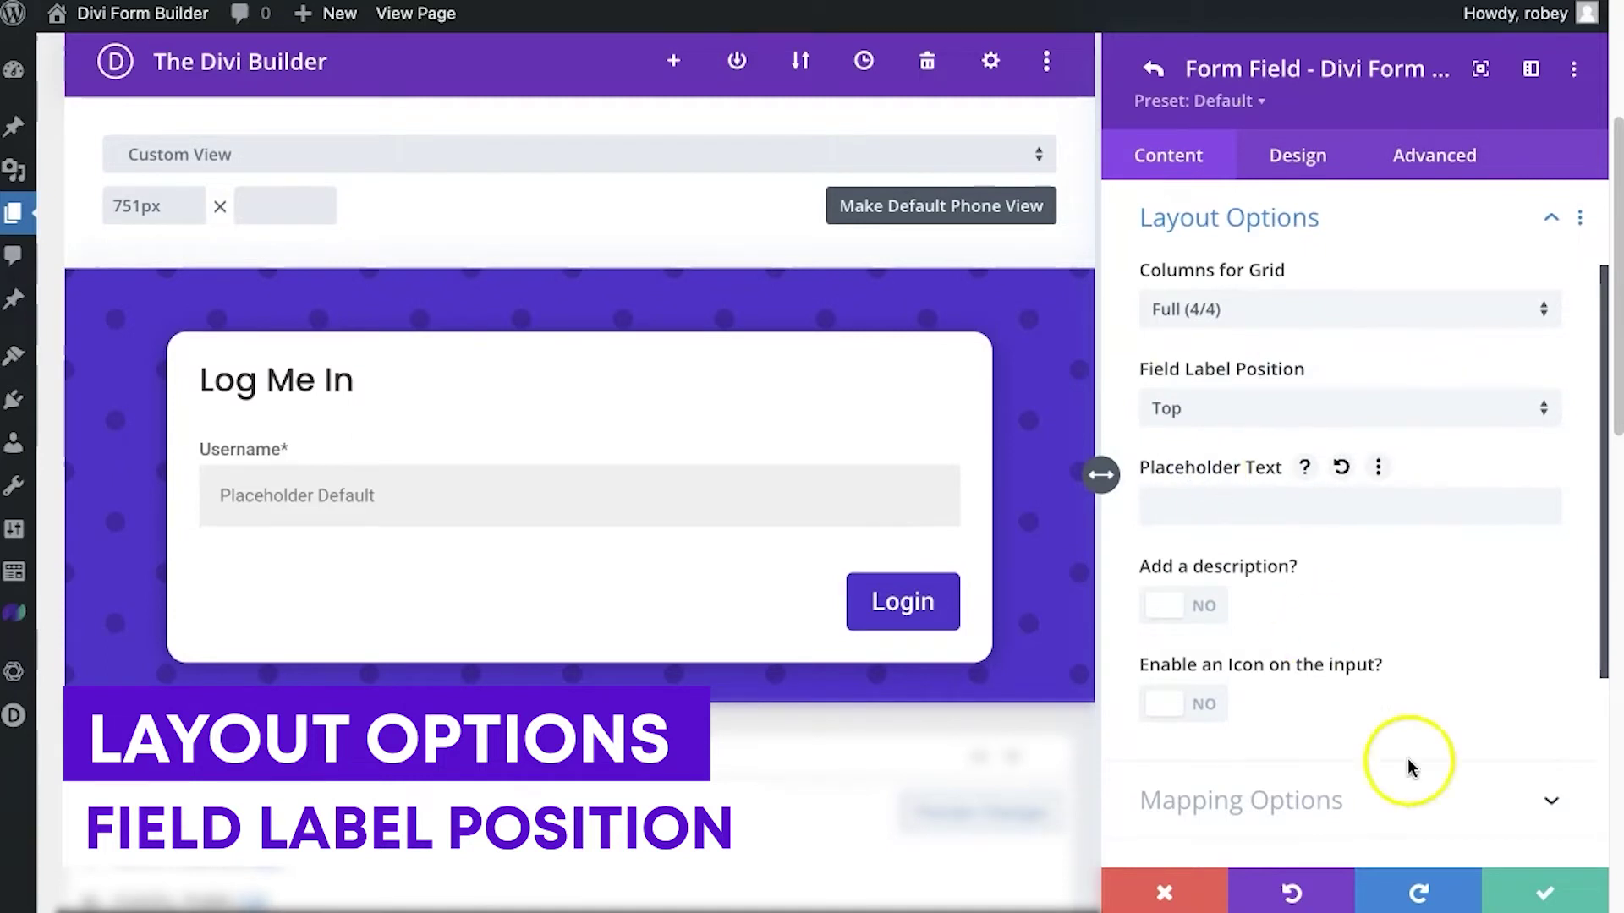
left_click(1527, 896)
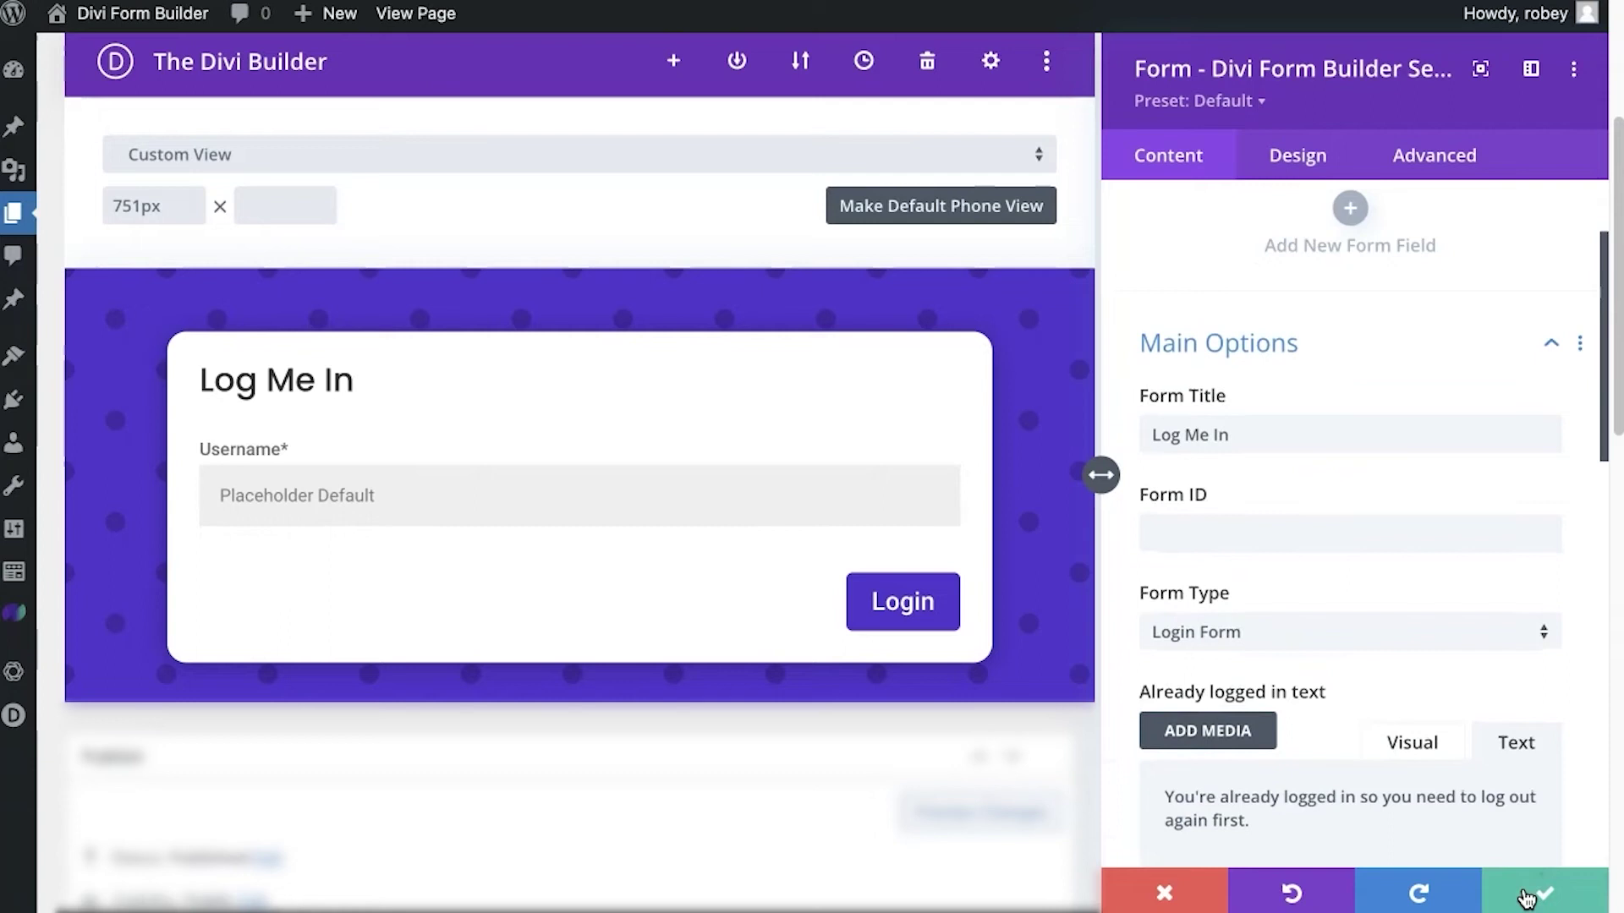
Add a second field of type Password Field, required, with its label positioned on Top
scroll(1384, 445, "up", 4)
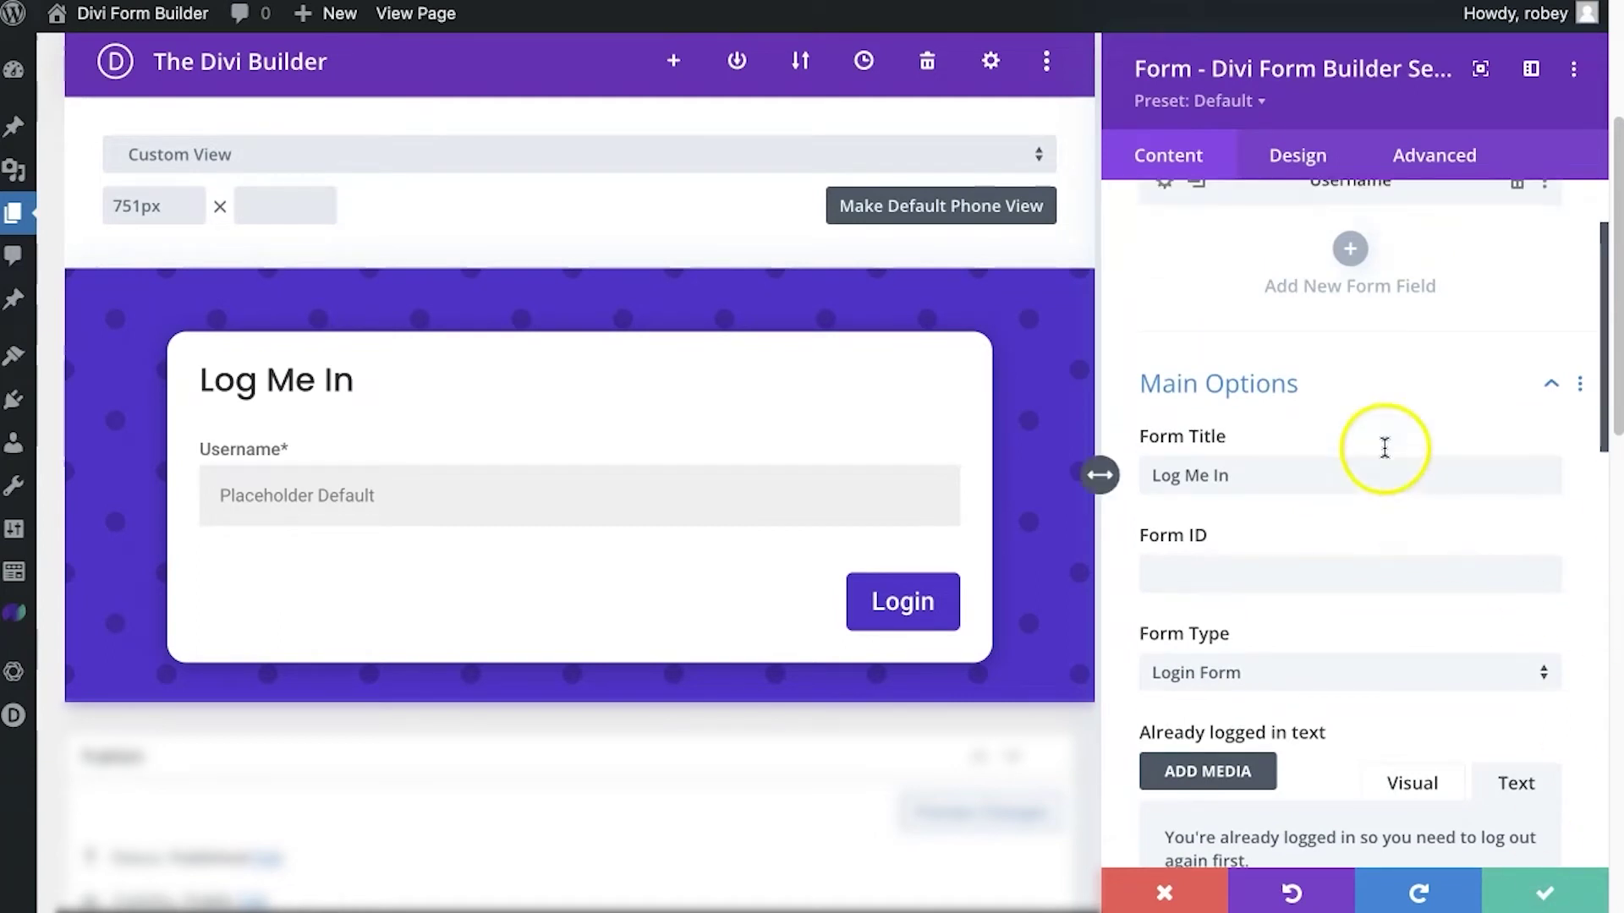
left_click(1348, 363)
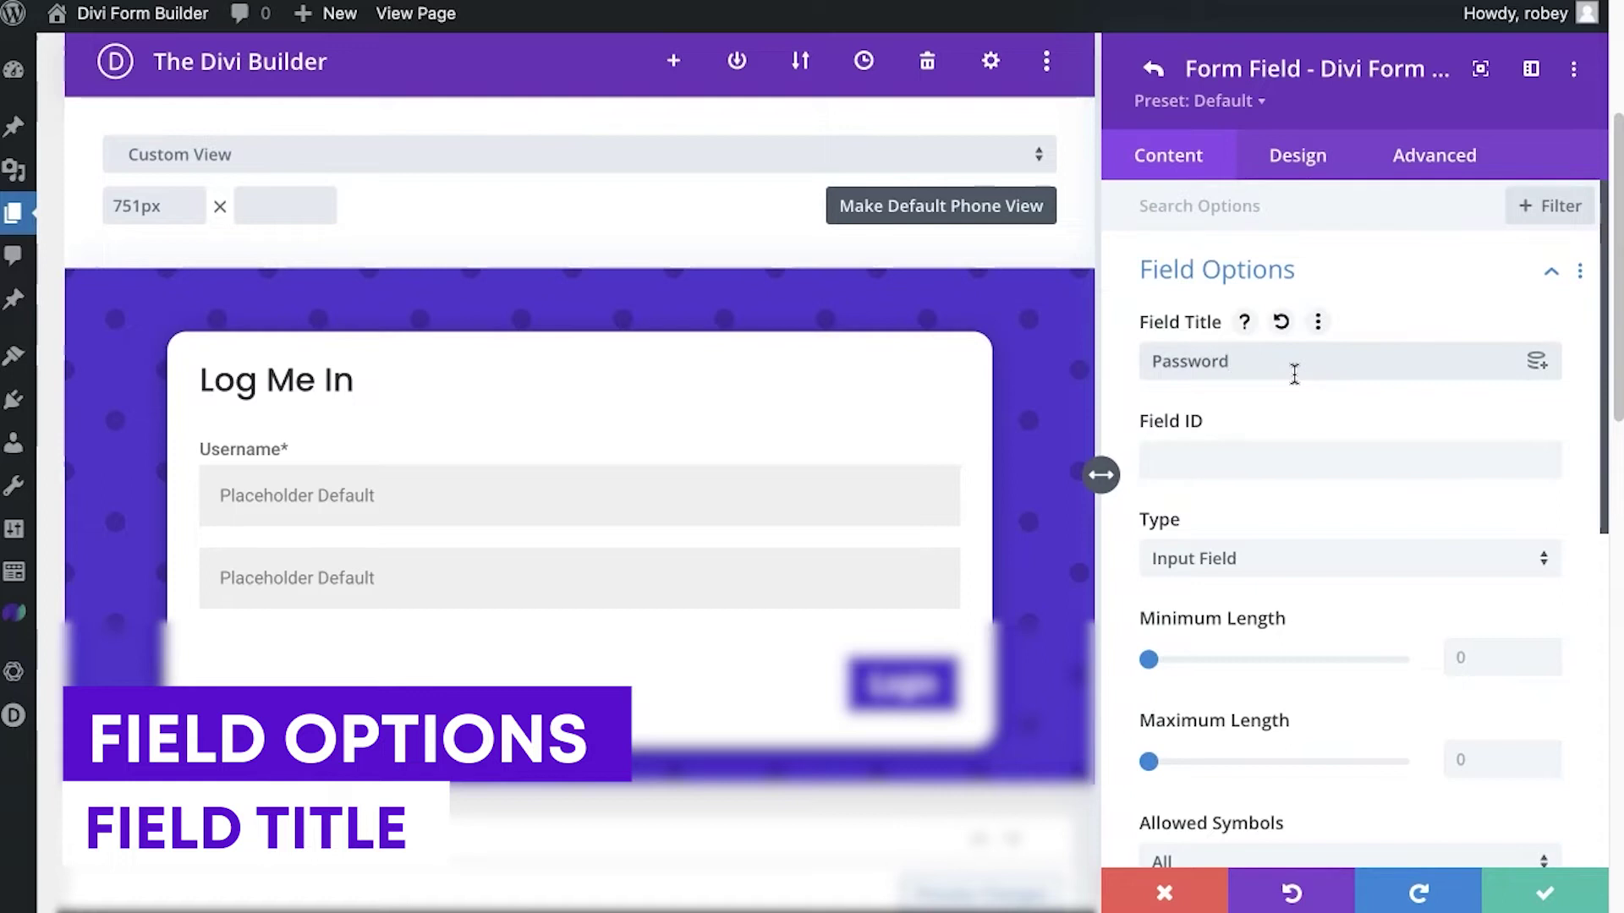
scroll(1285, 562, "down", 1)
left_click(1233, 465)
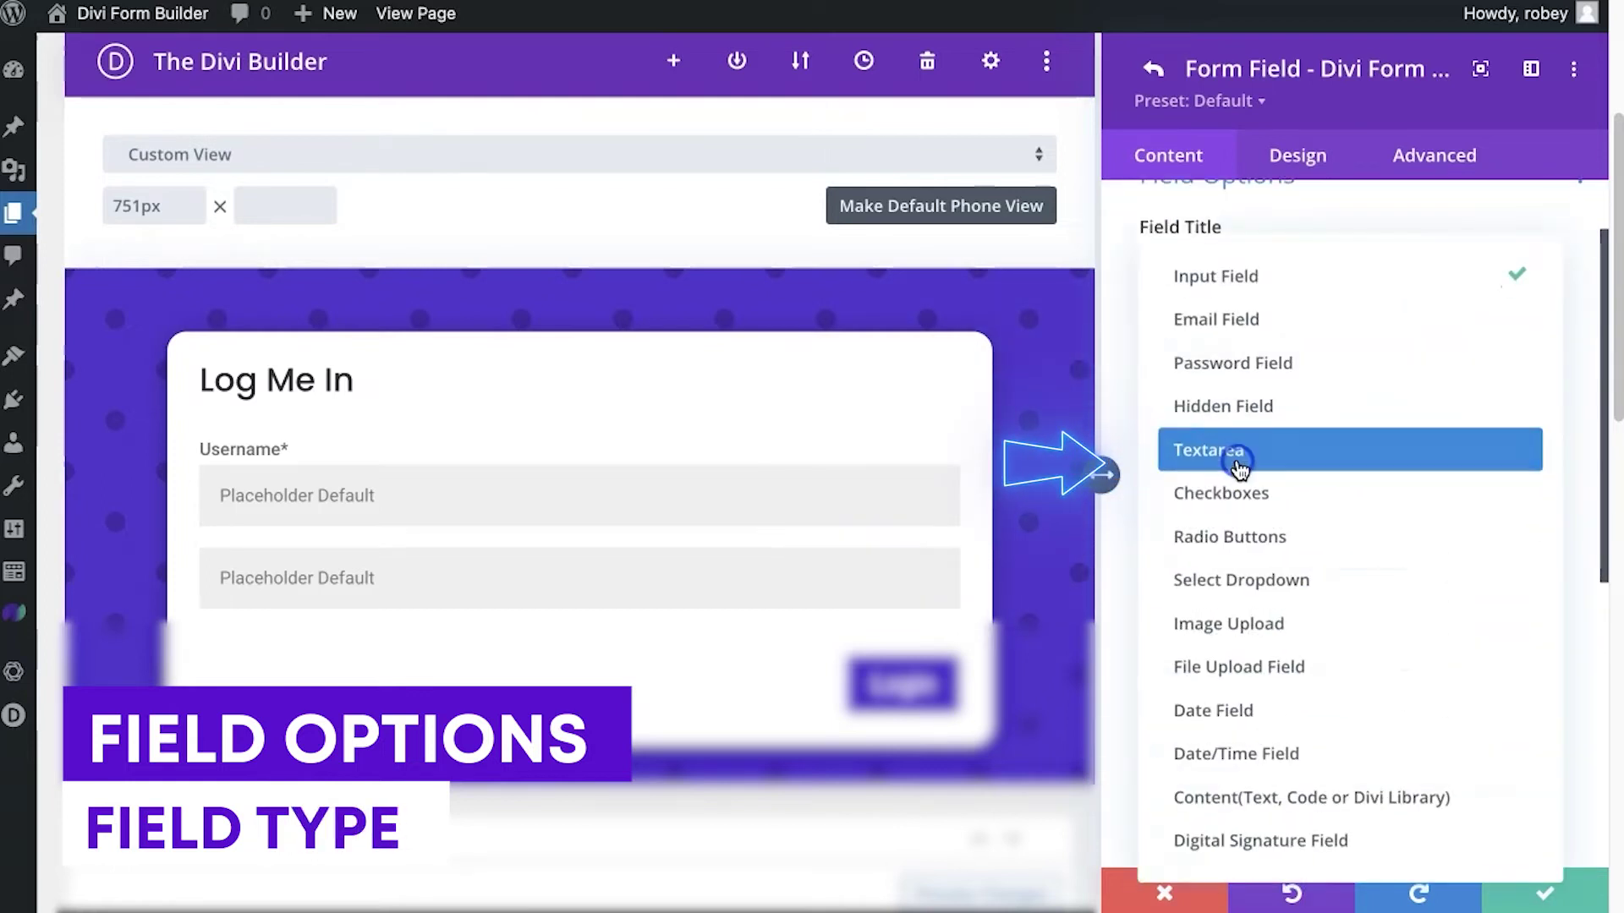
left_click(1251, 362)
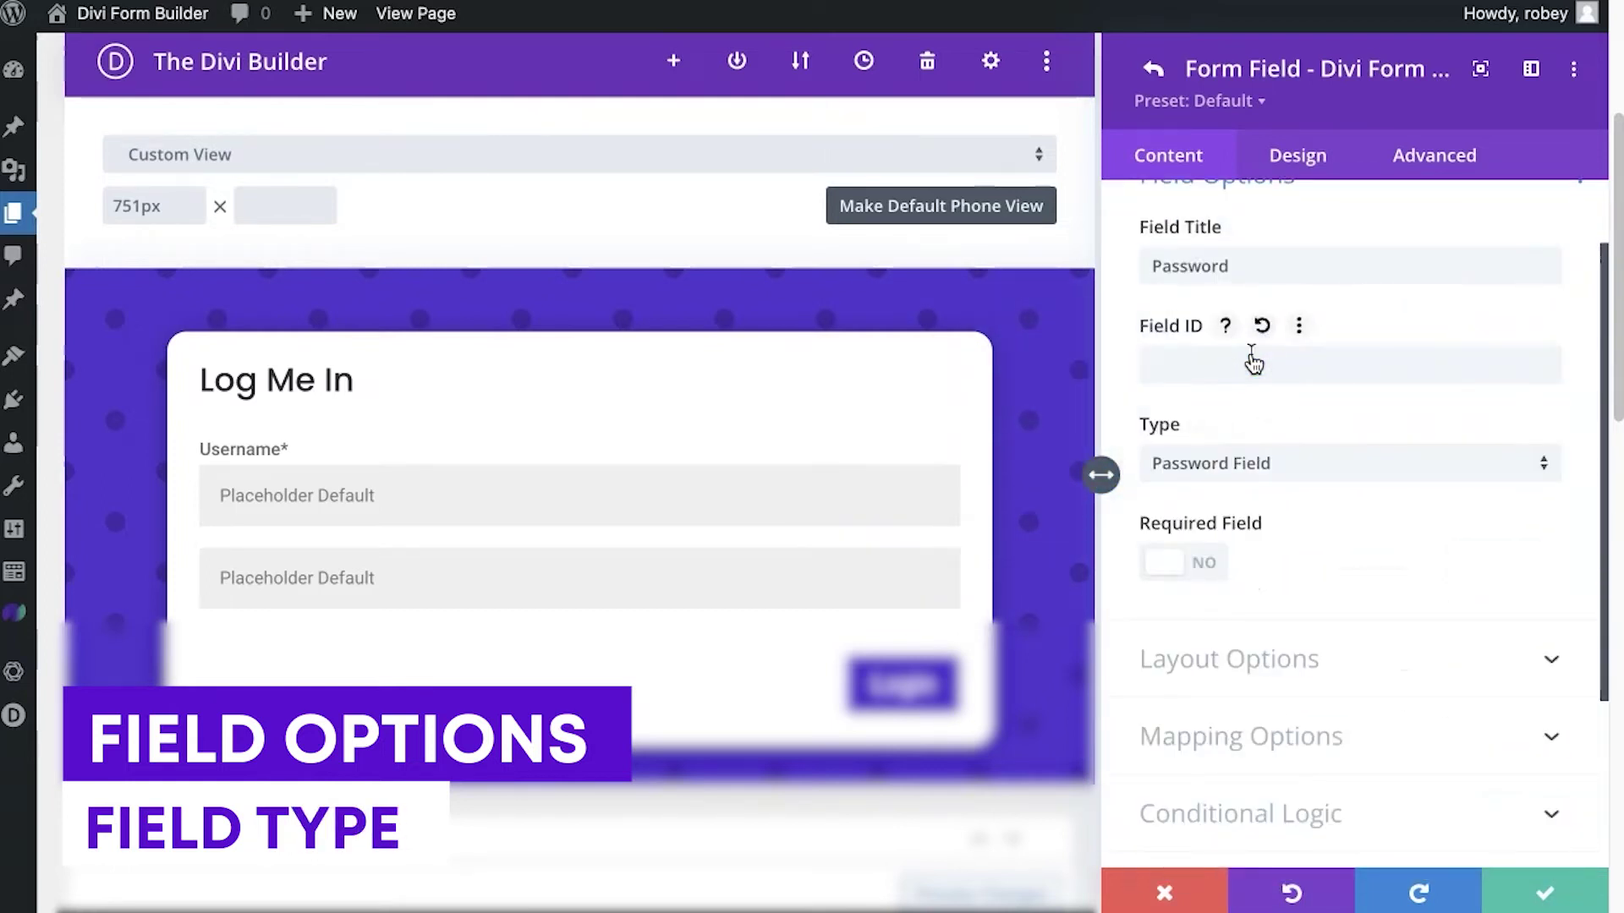
left_click(1194, 565)
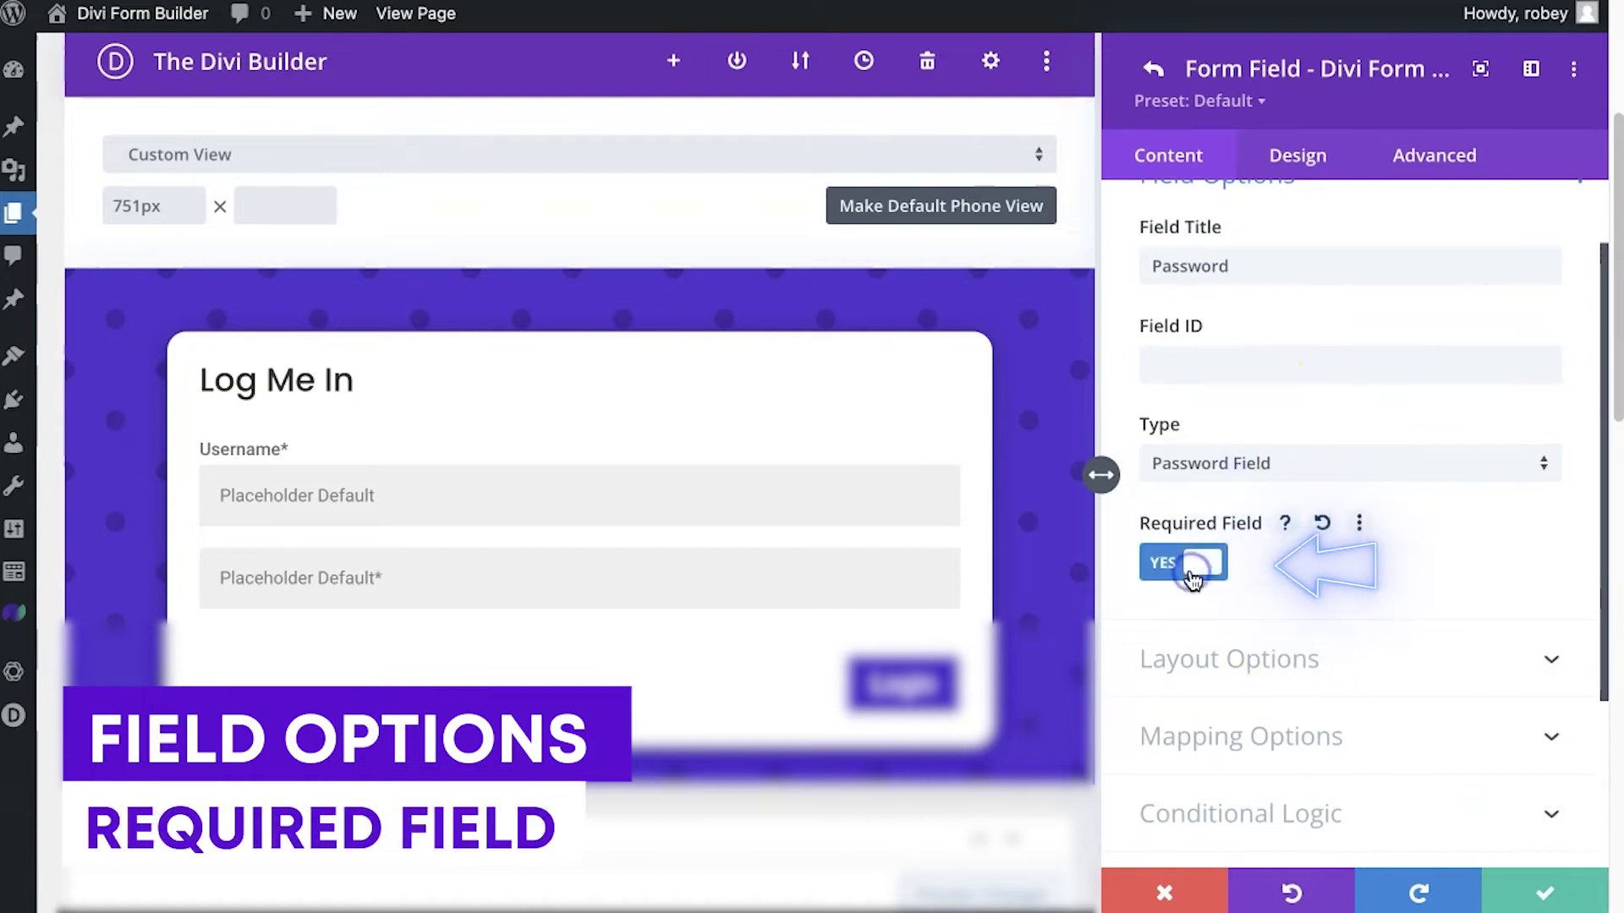
scroll(1192, 580, "down", 3)
left_click(1238, 437)
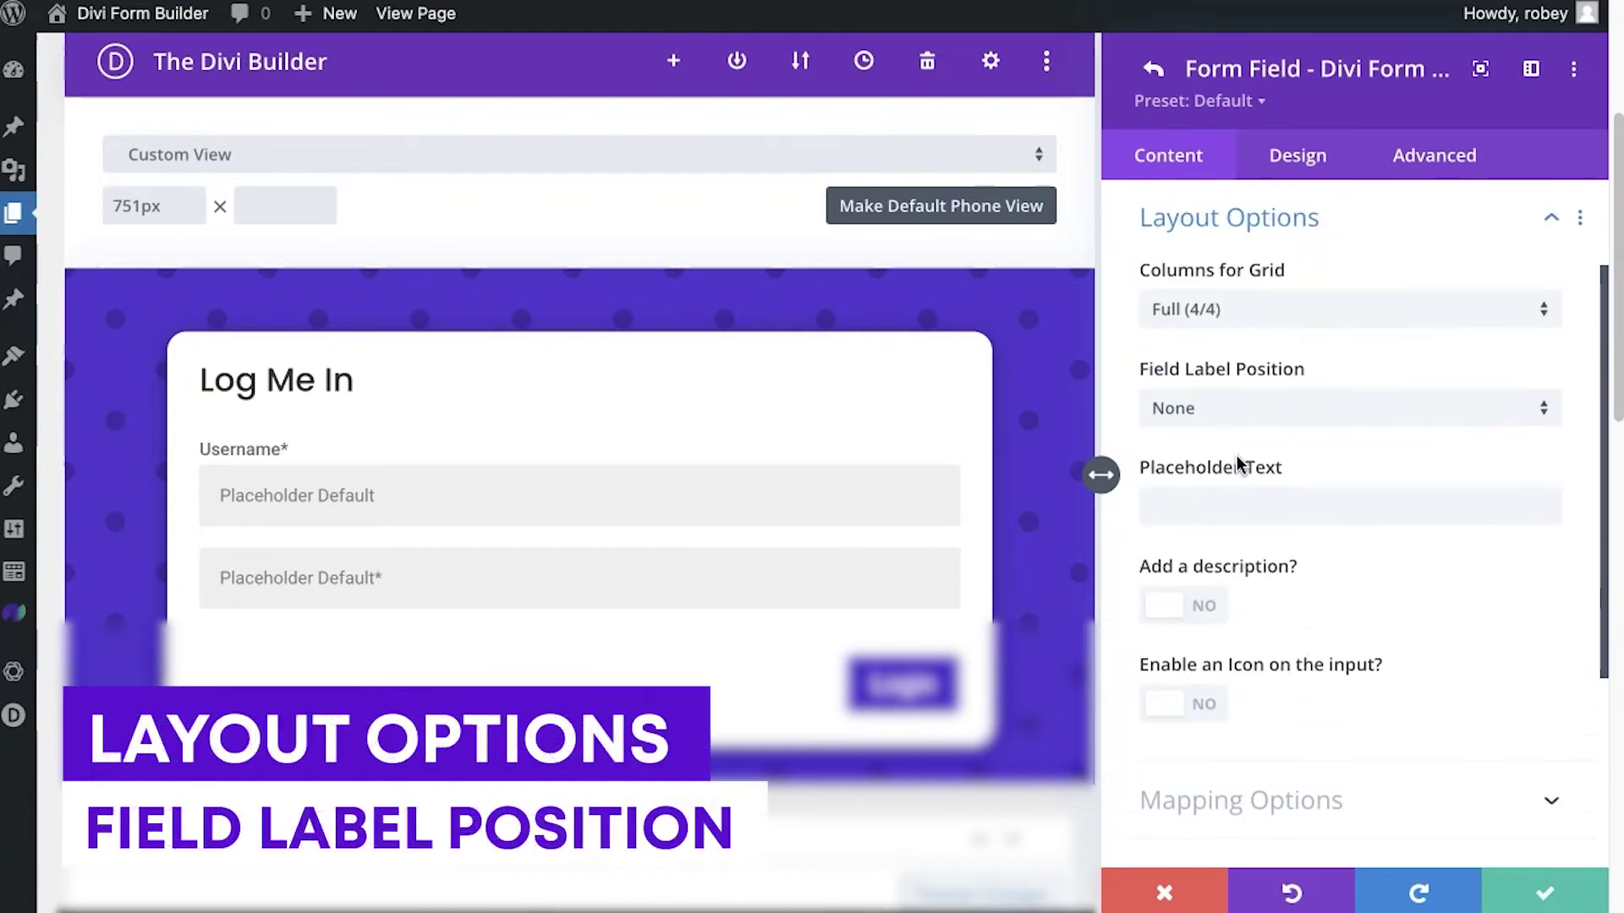
left_click(1243, 414)
left_click(1232, 475)
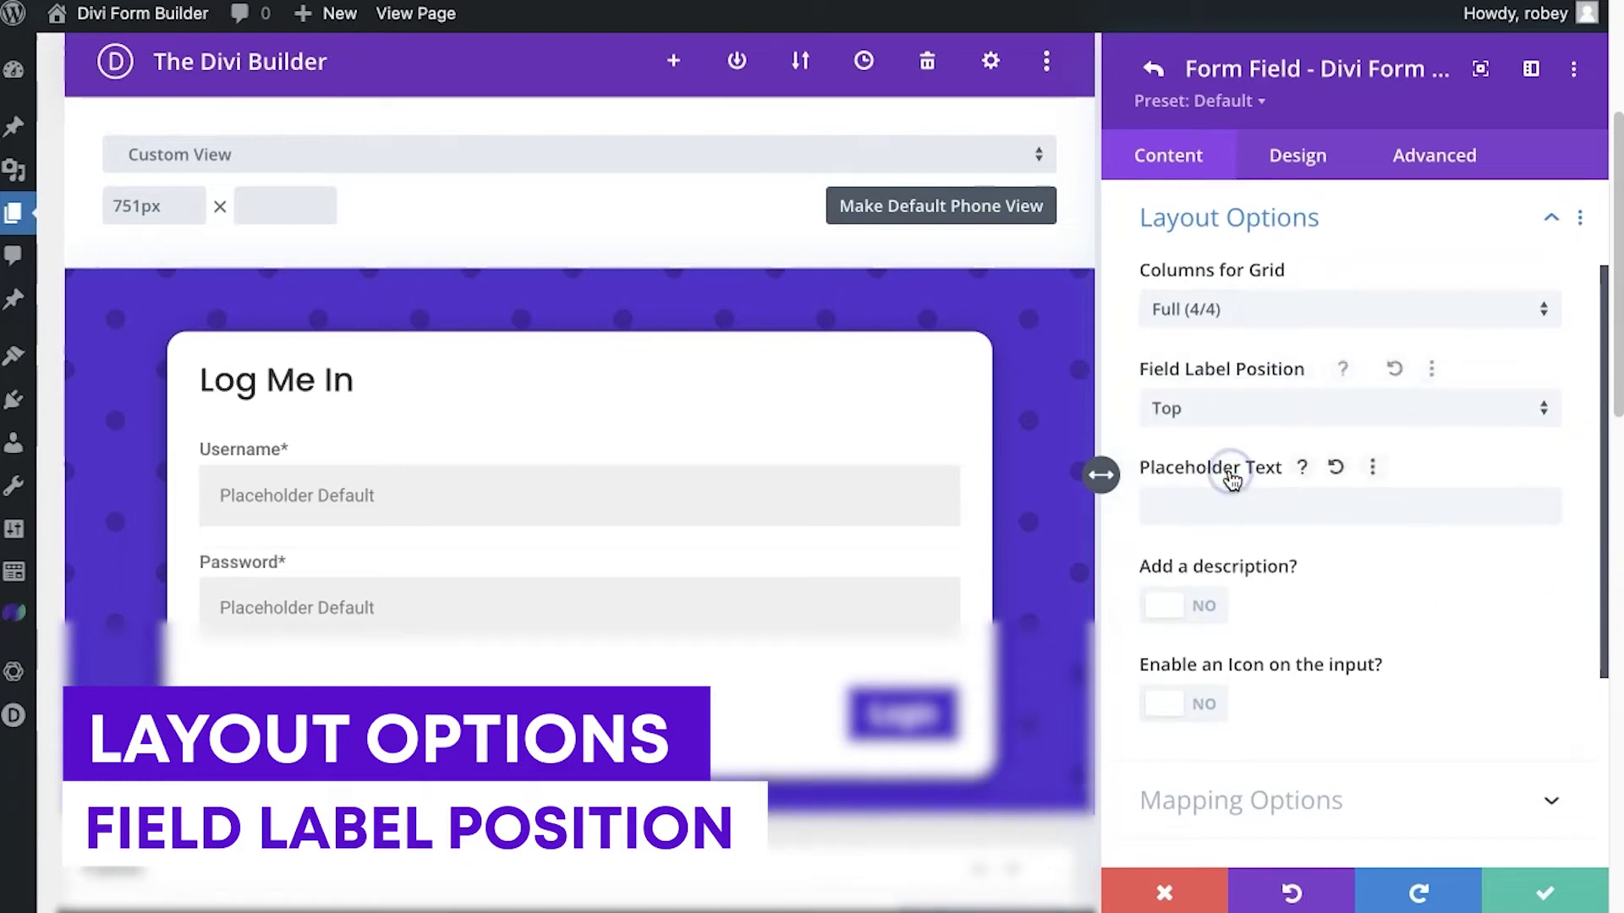
left_click(1539, 888)
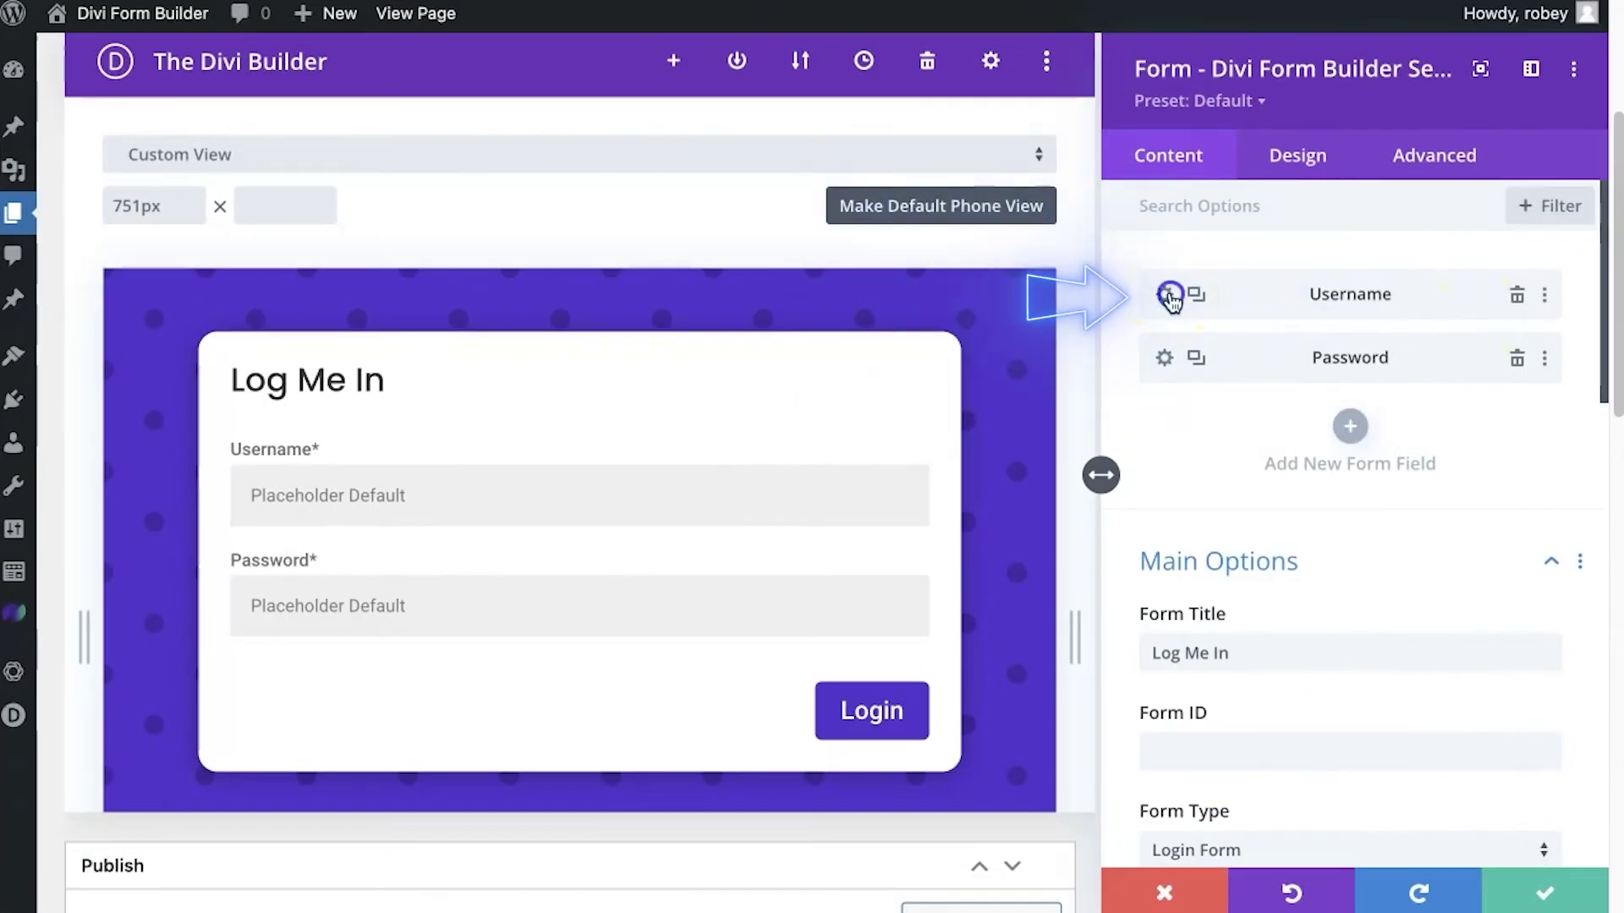
Set the Username field's mapping type to User Field and its default mapping to Login Name
left_click(1167, 290)
left_click(1210, 372)
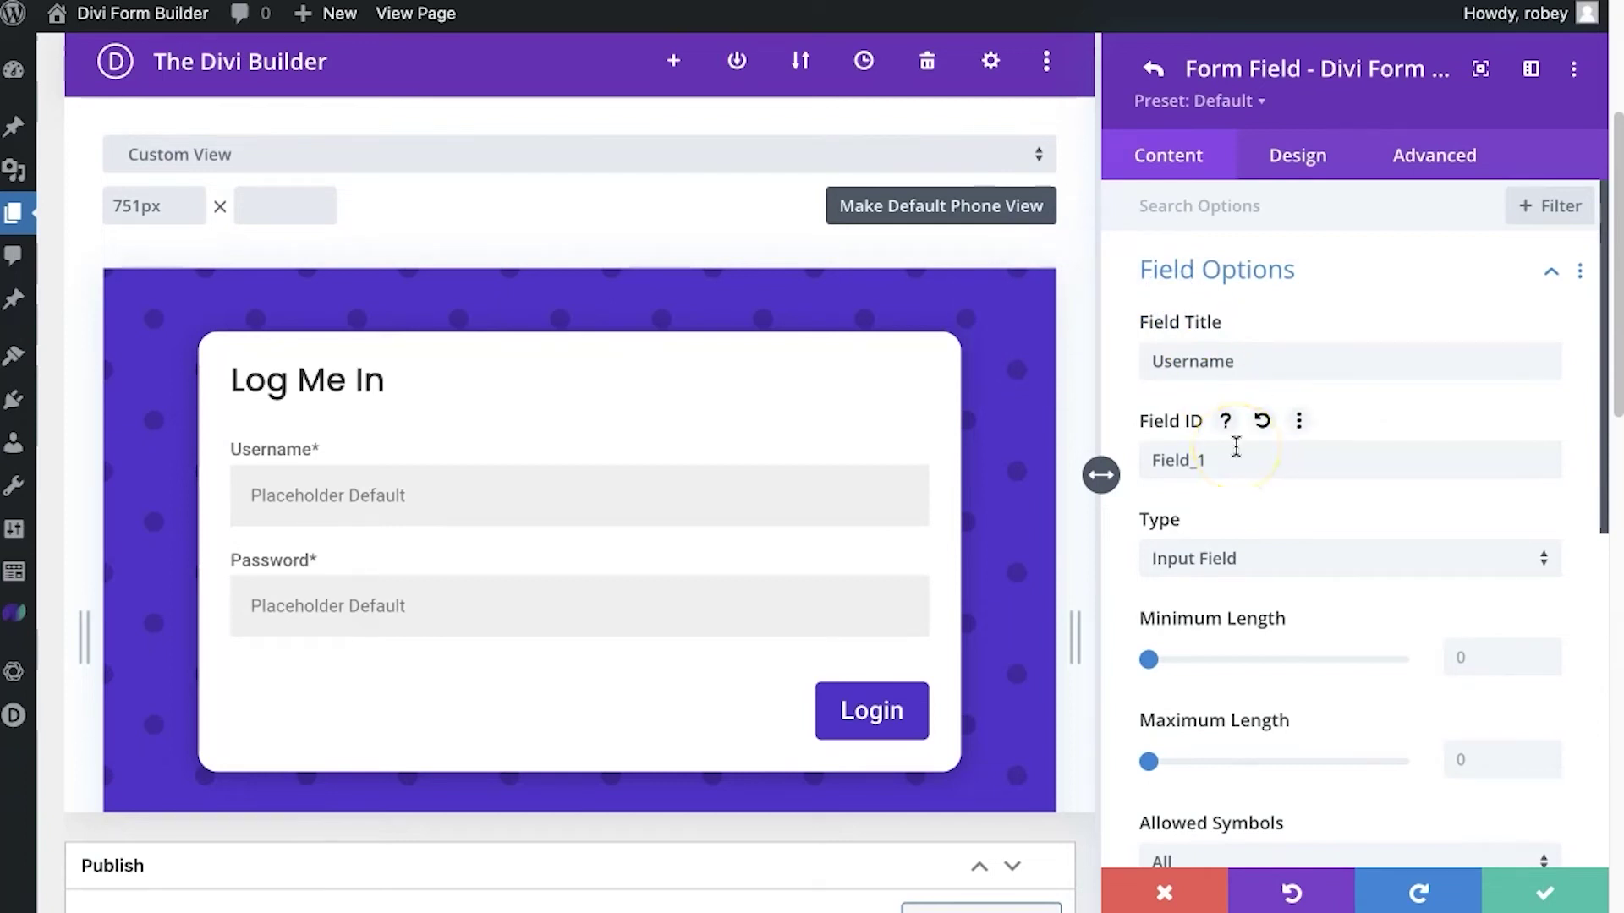
scroll(1235, 446, "down", 3)
scroll(1236, 447, "down", 5)
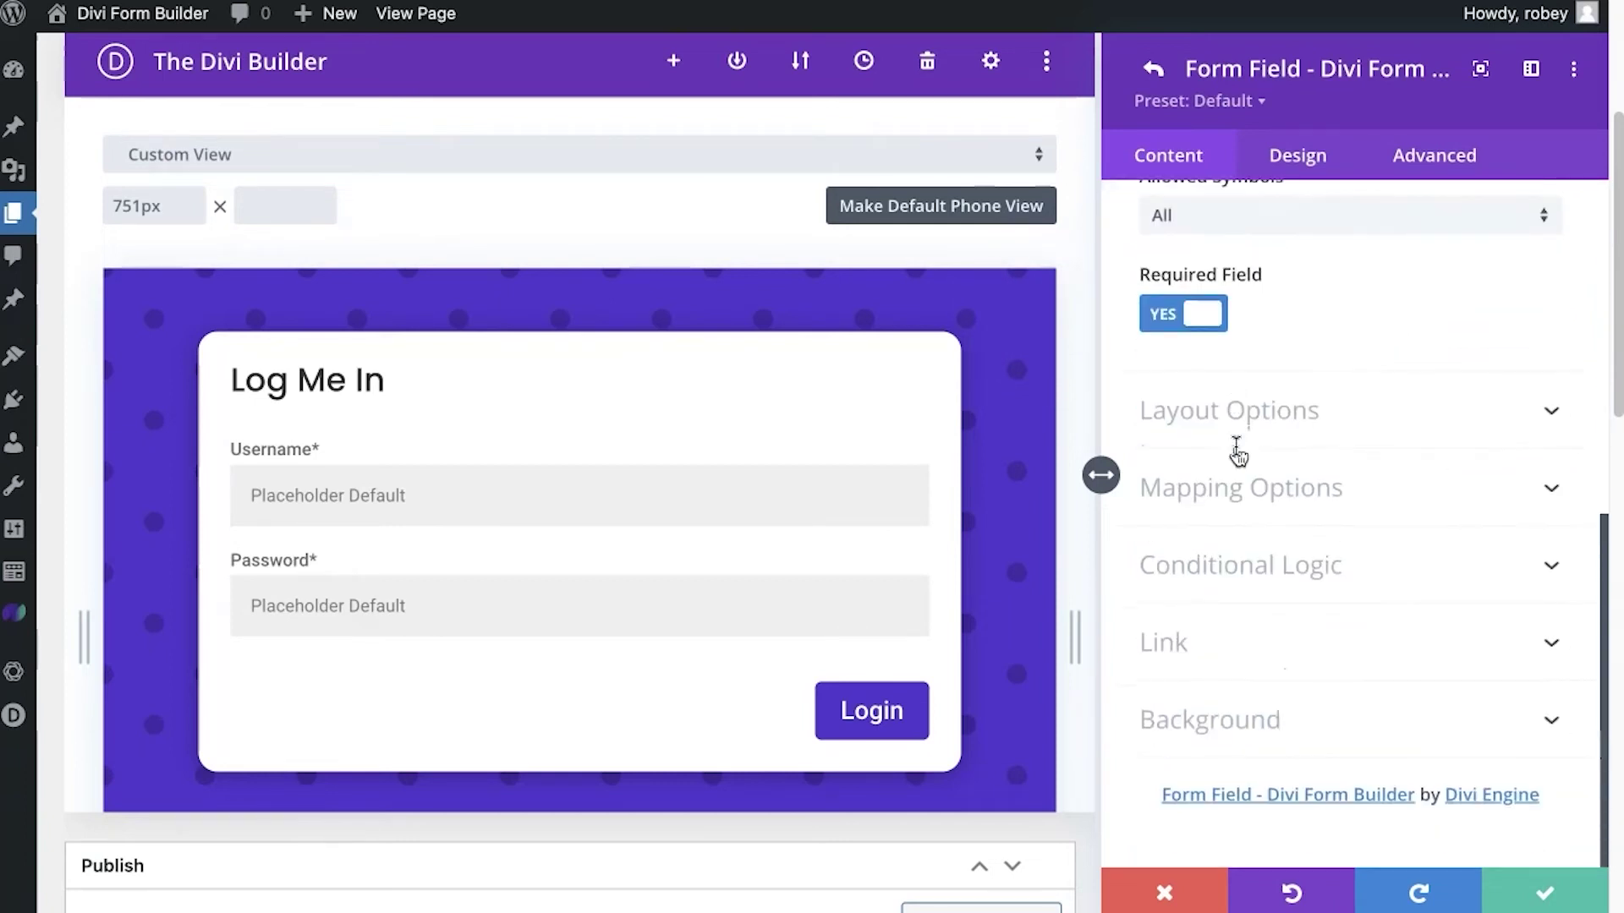
left_click(1283, 490)
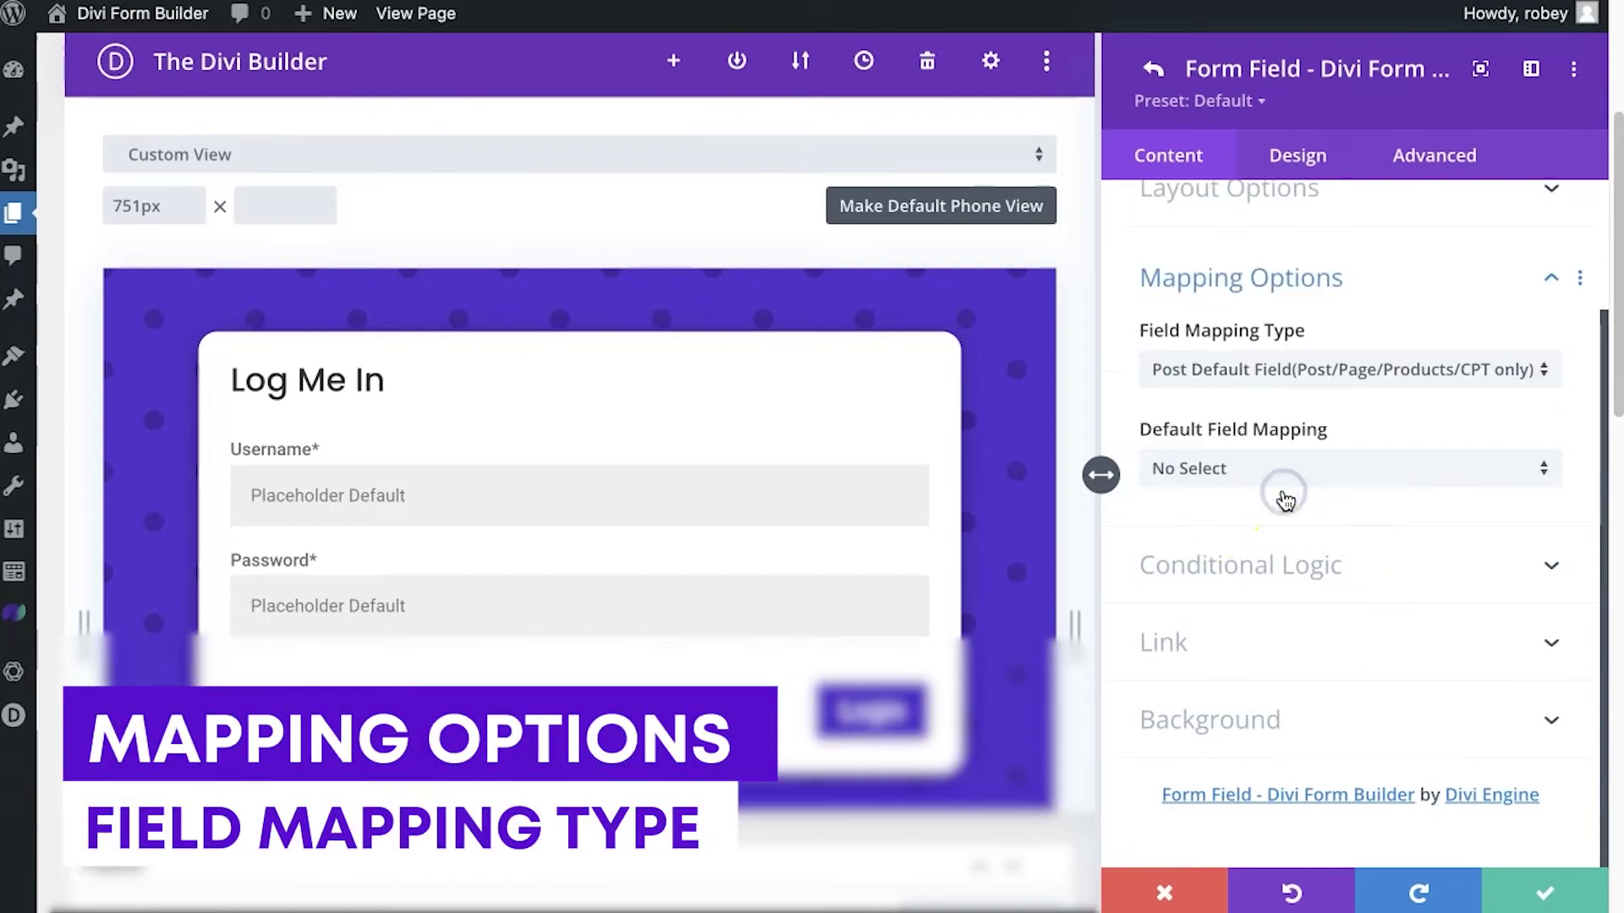
left_click(1161, 370)
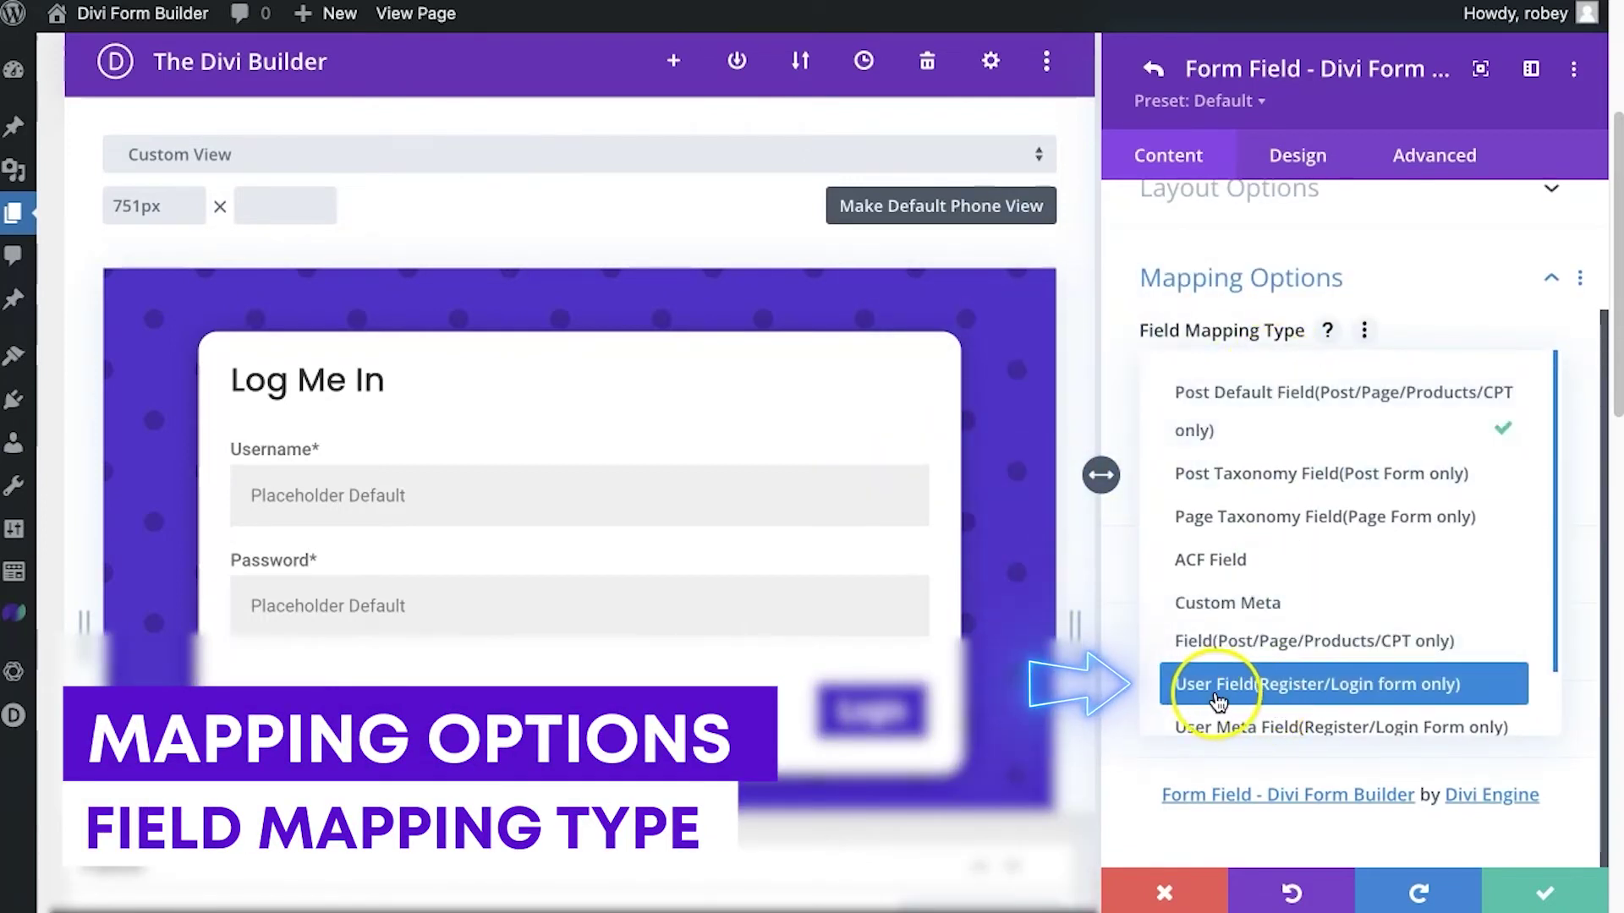
left_click(1302, 690)
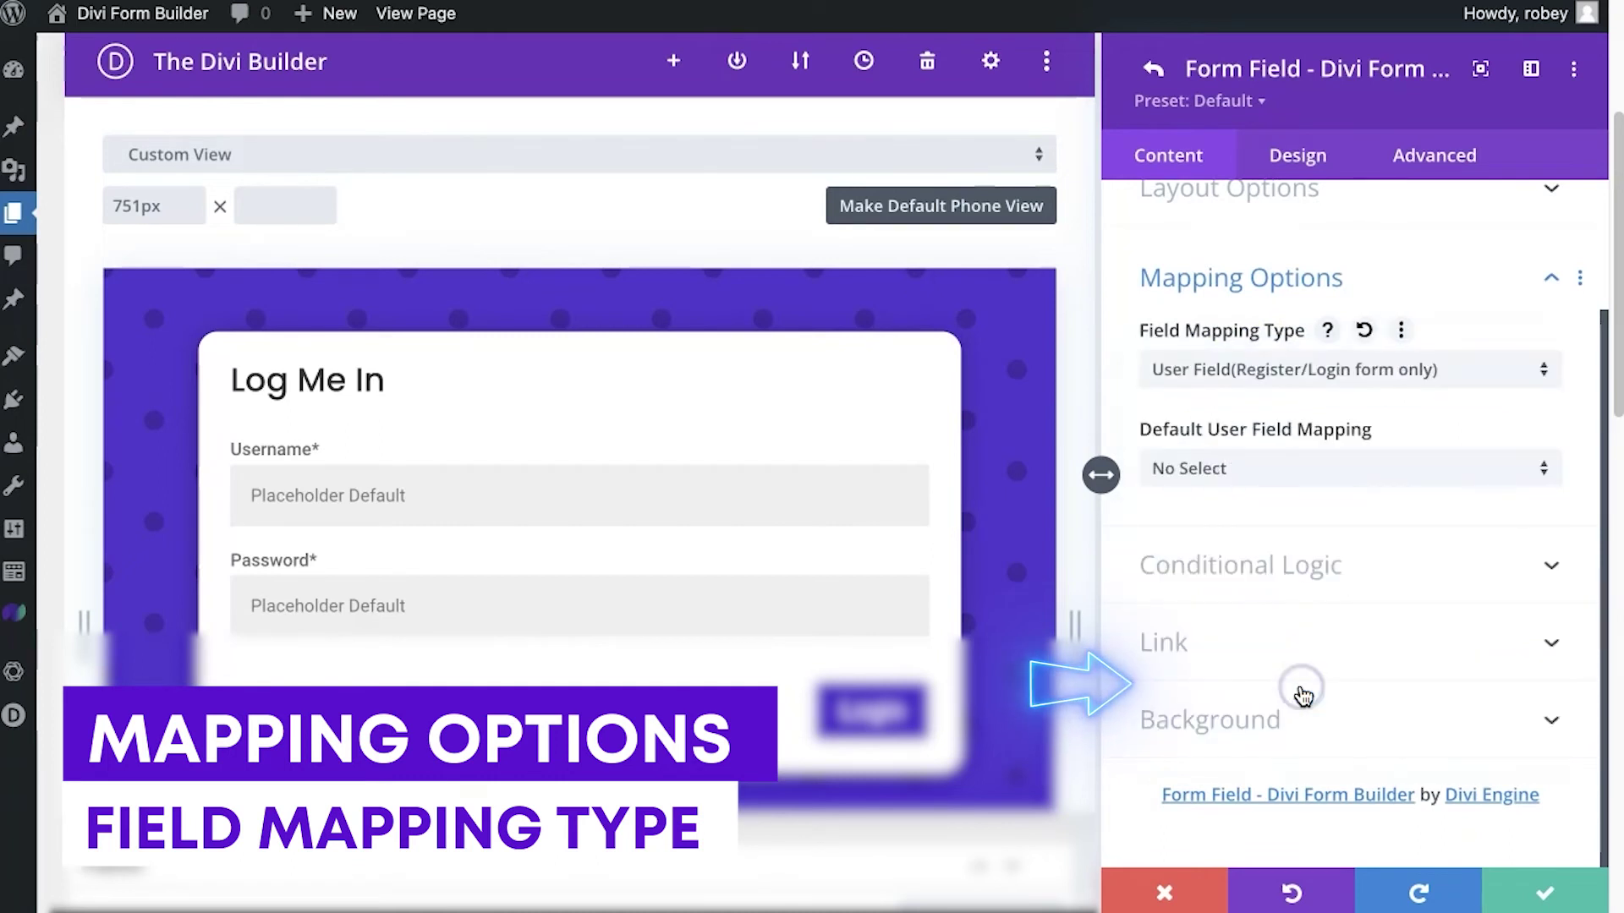
left_click(1284, 472)
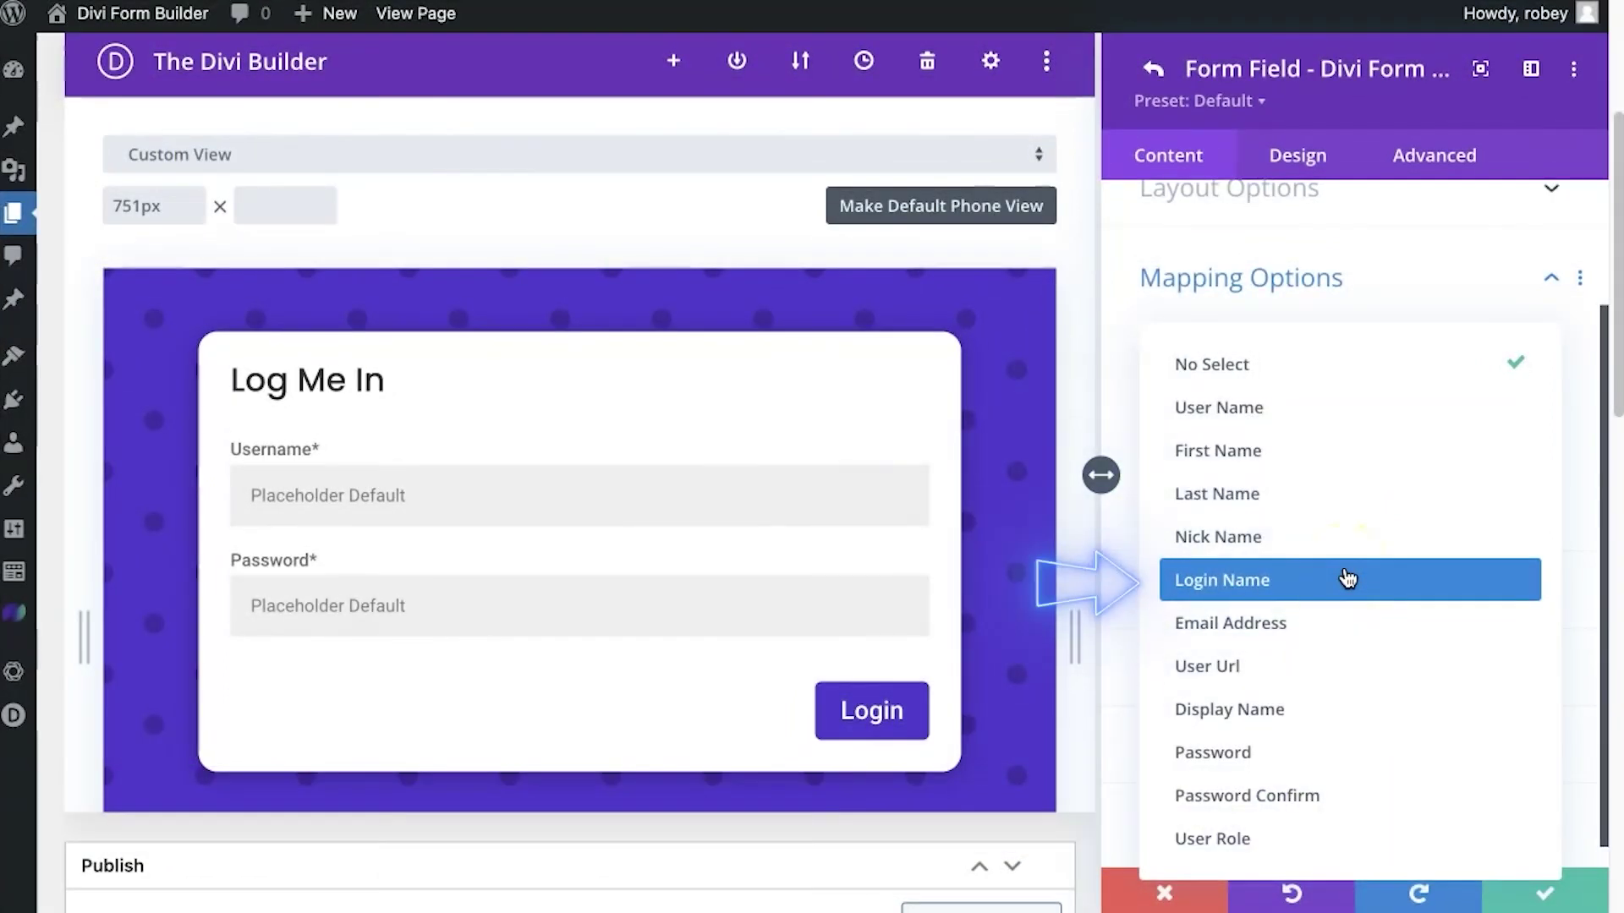
left_click(1348, 579)
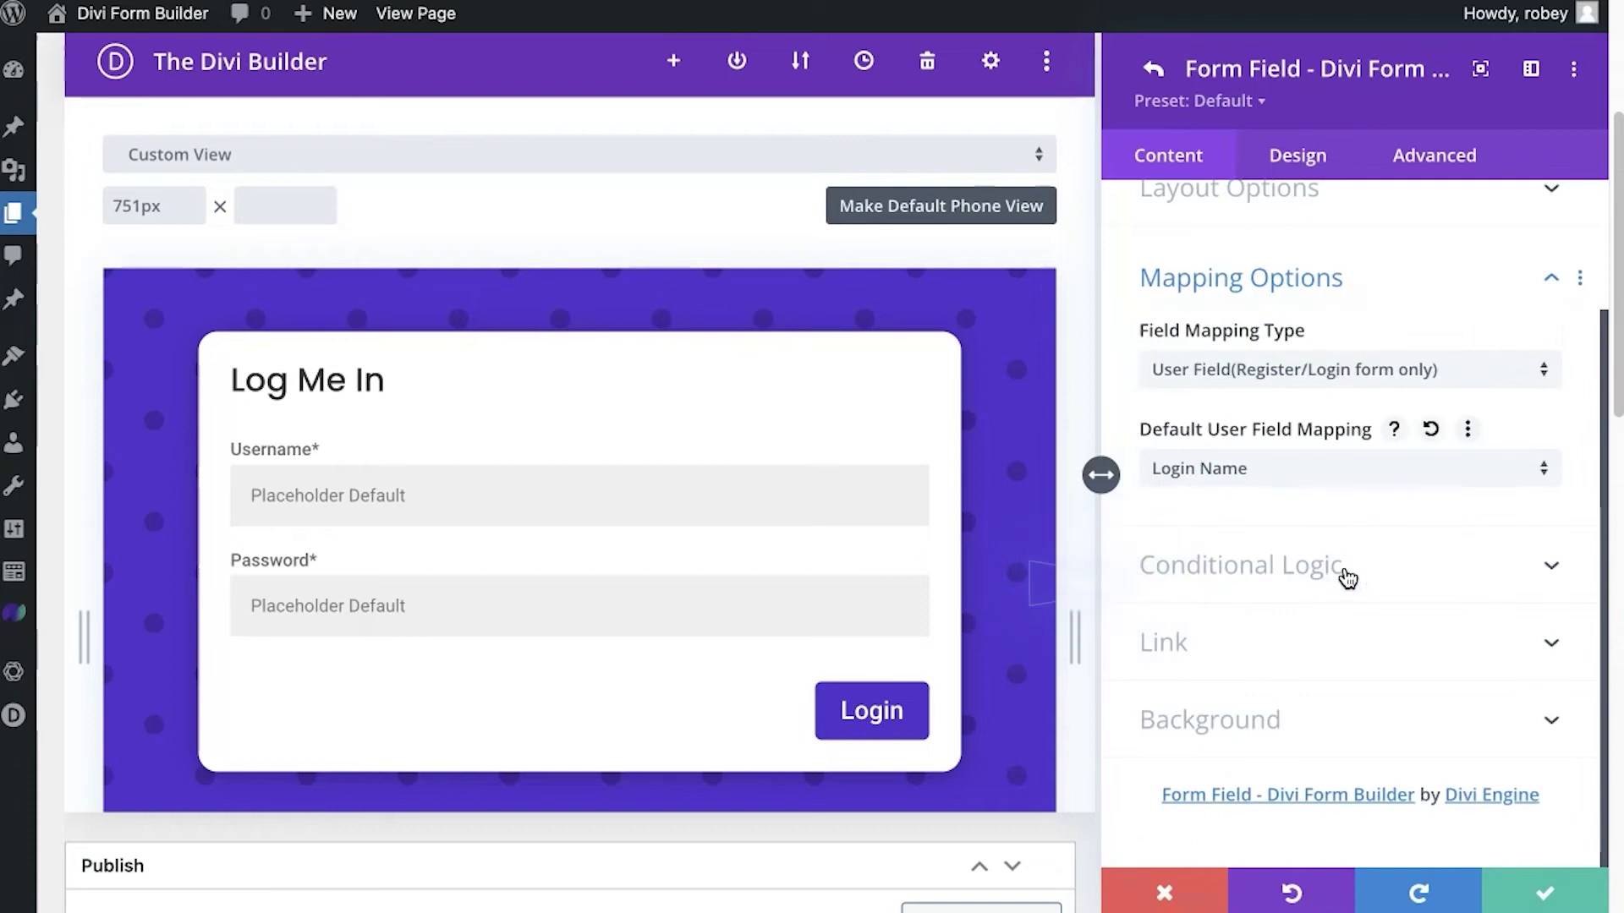
Save the Username mapping, then map the Password field as a User Field to Password
left_click(1526, 886)
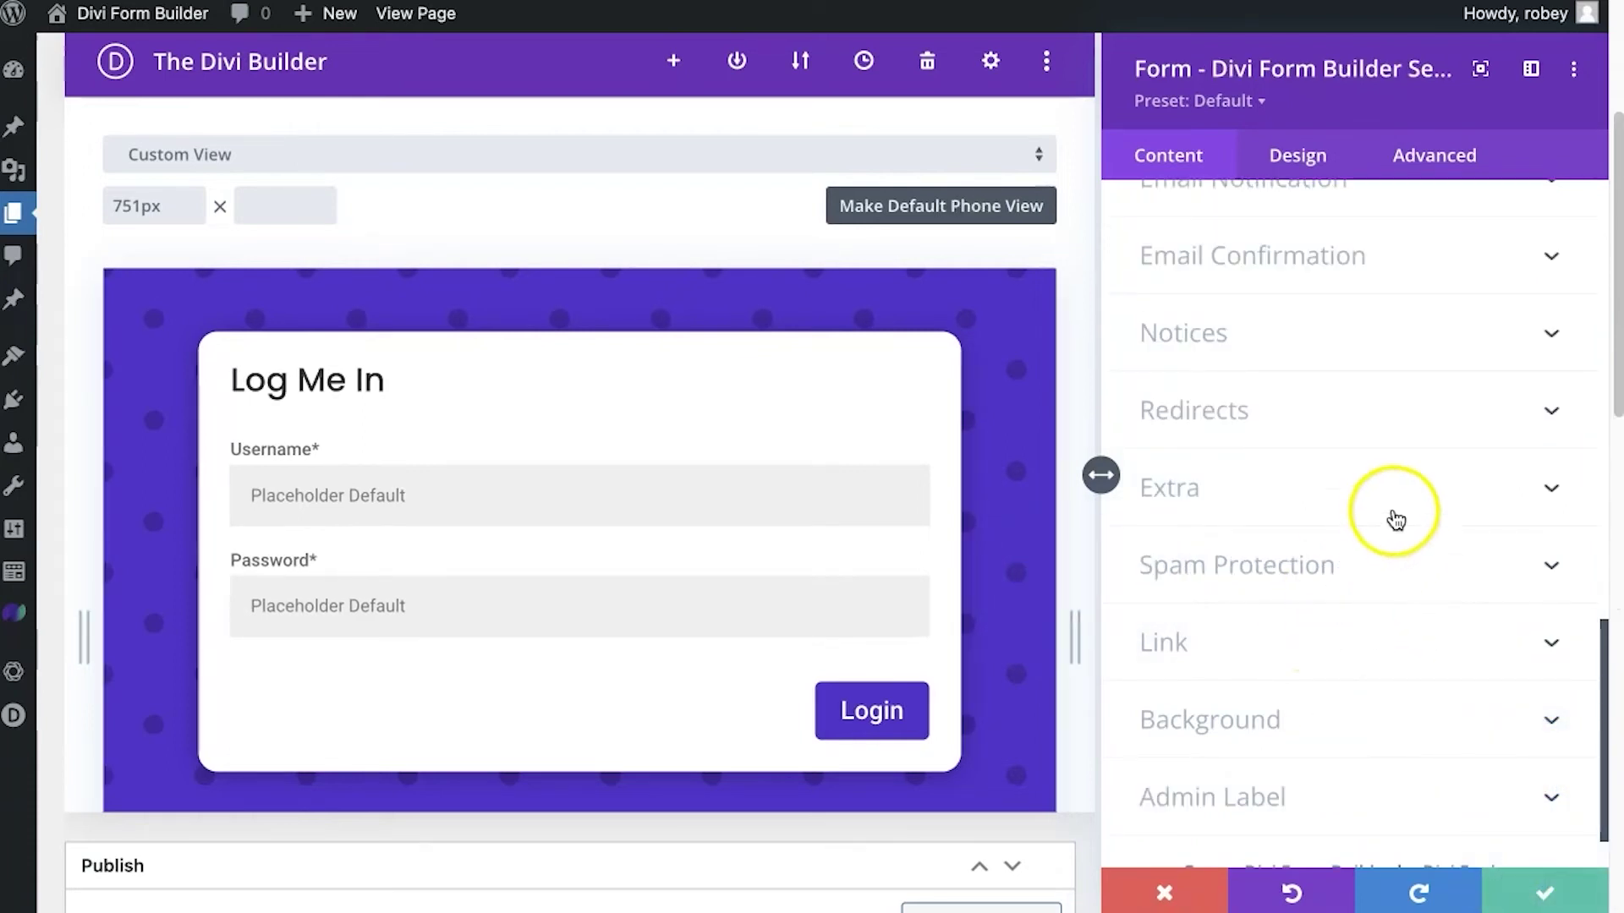
scroll(1392, 514, "up", 15)
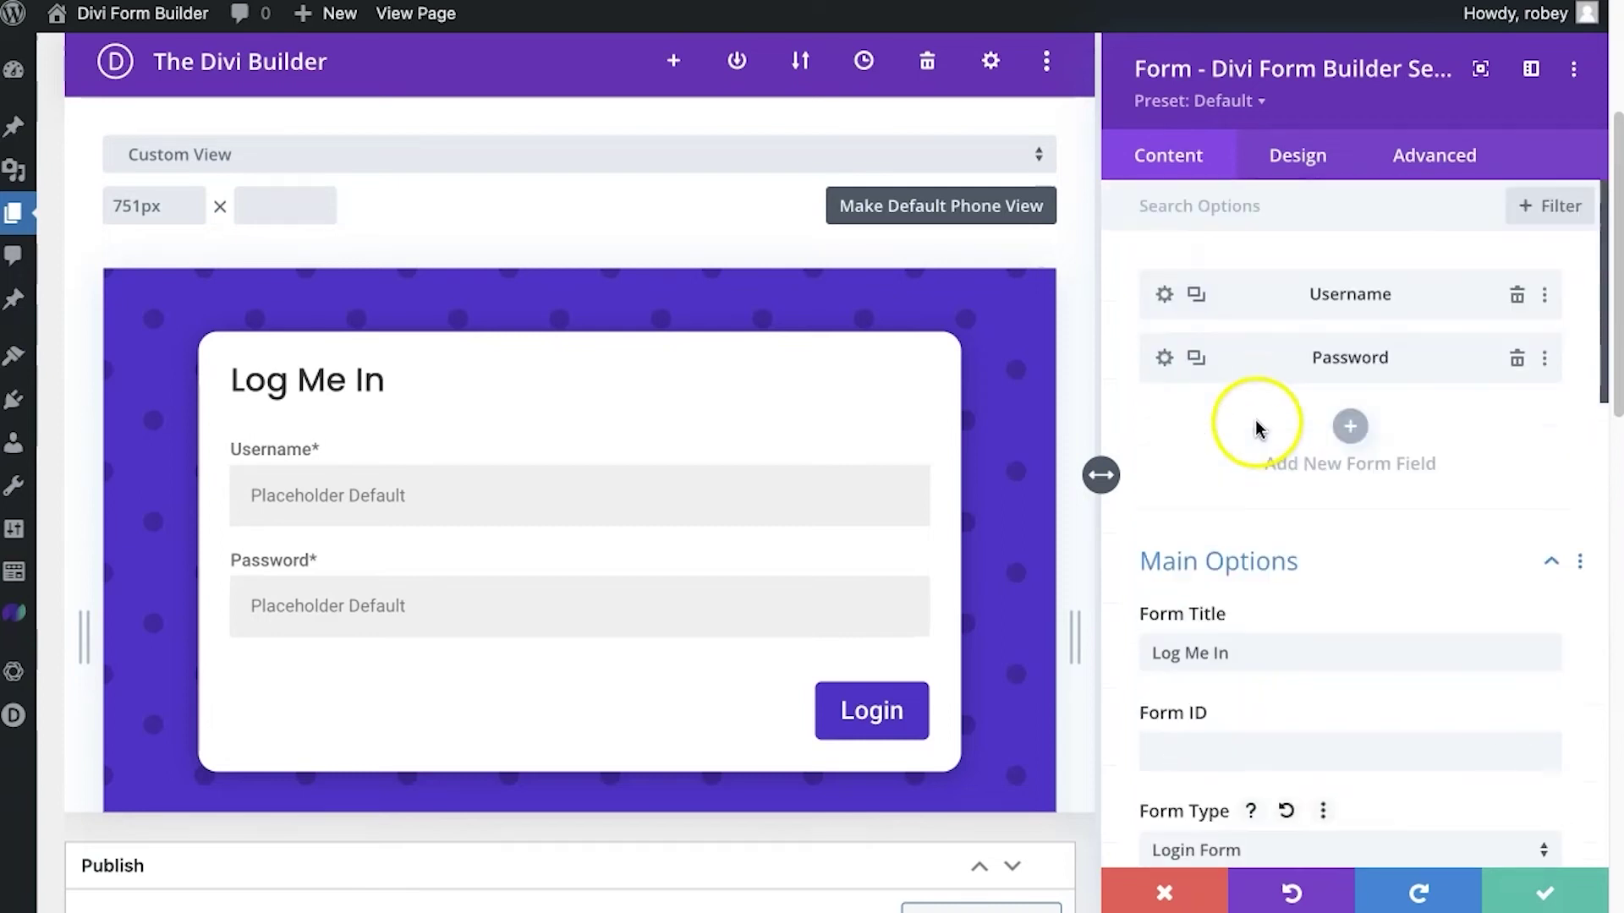
left_click(1164, 355)
scroll(1312, 656, "down", 3)
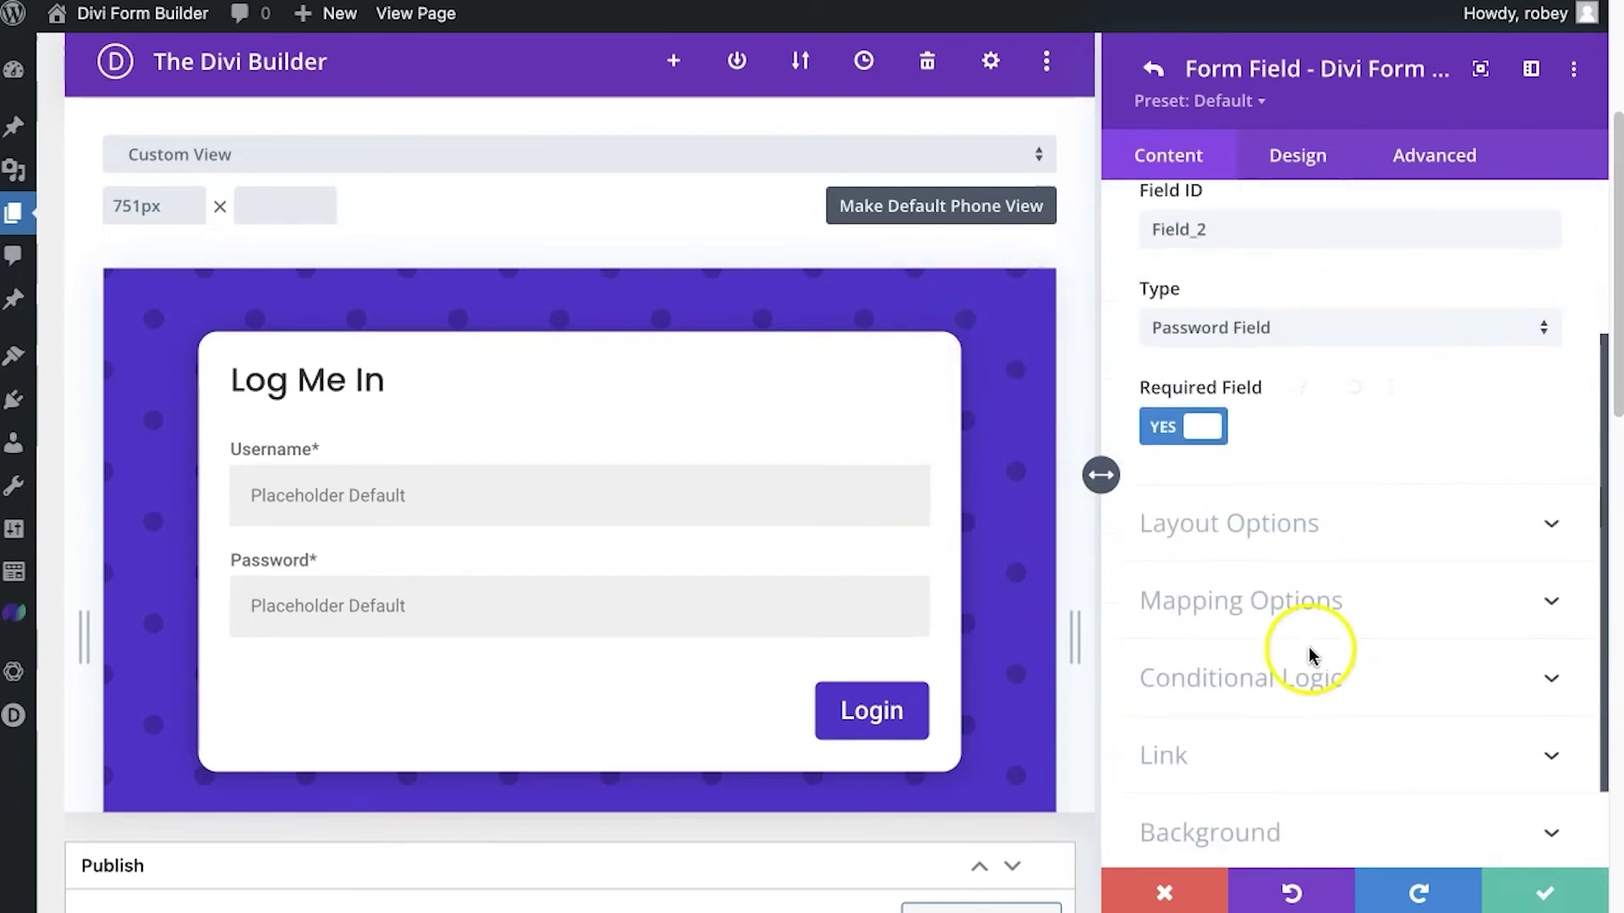
left_click(1290, 626)
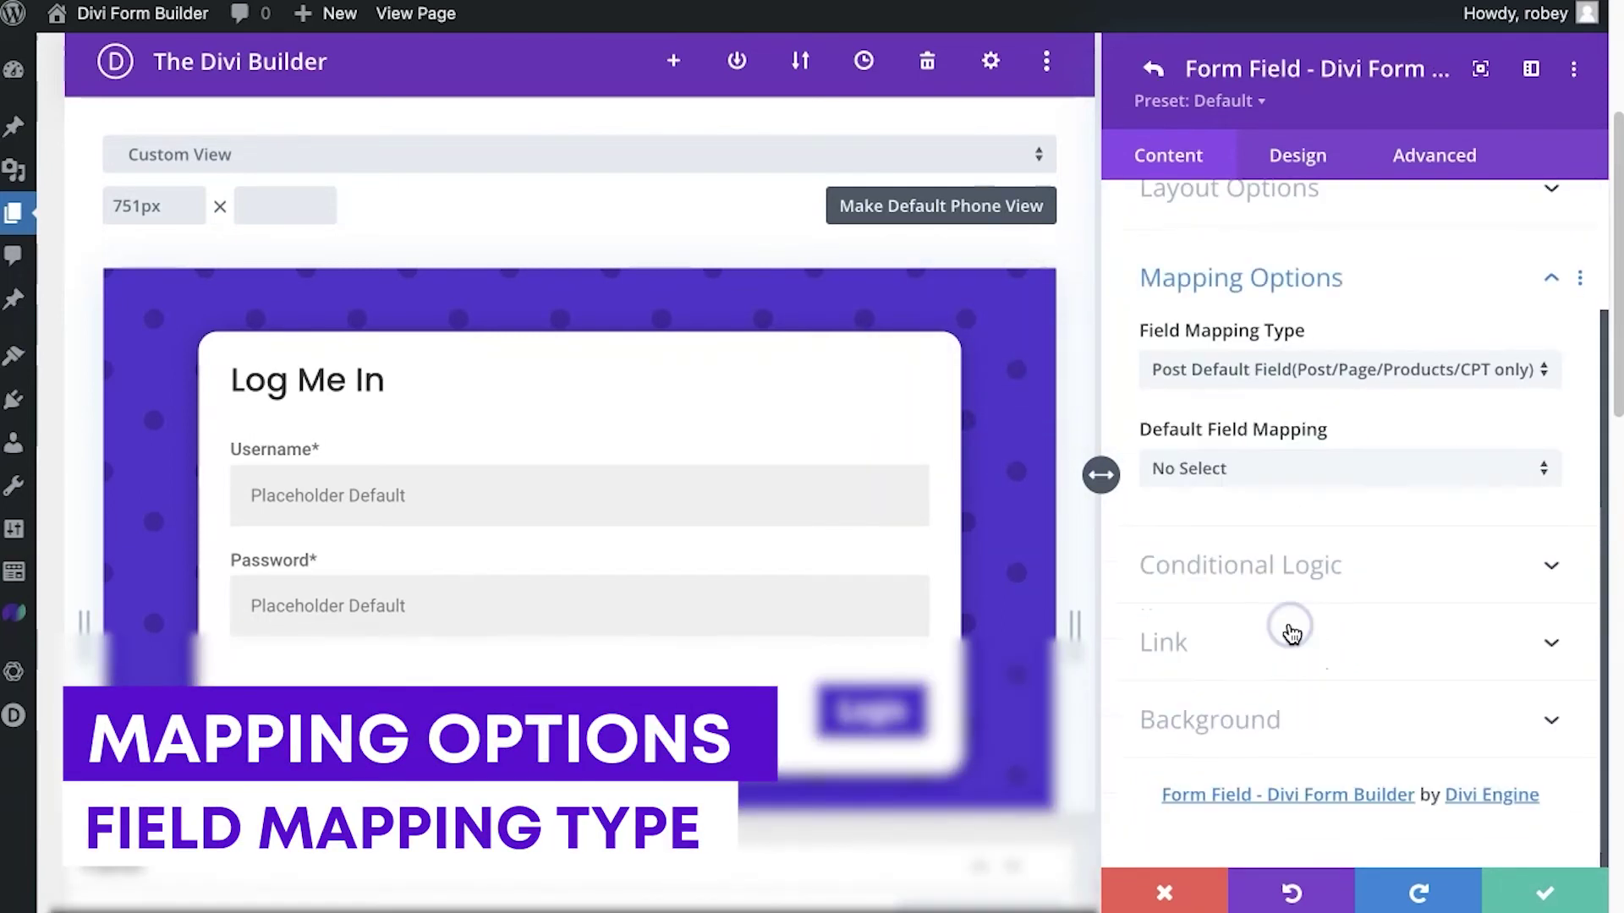
left_click(1275, 369)
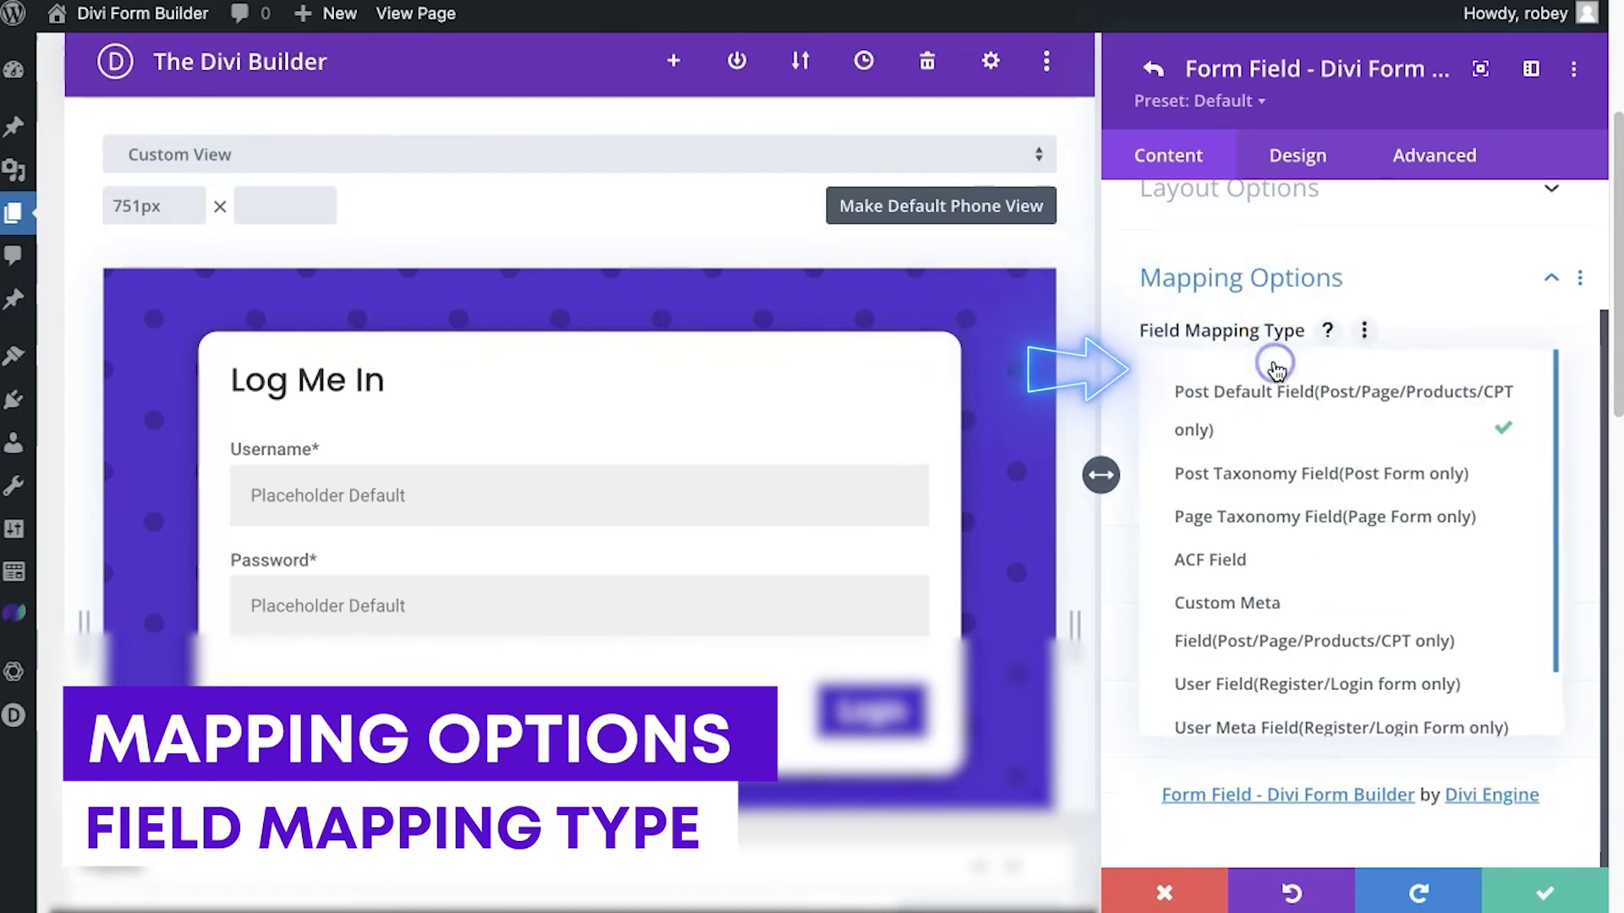
left_click(1273, 687)
left_click(1265, 464)
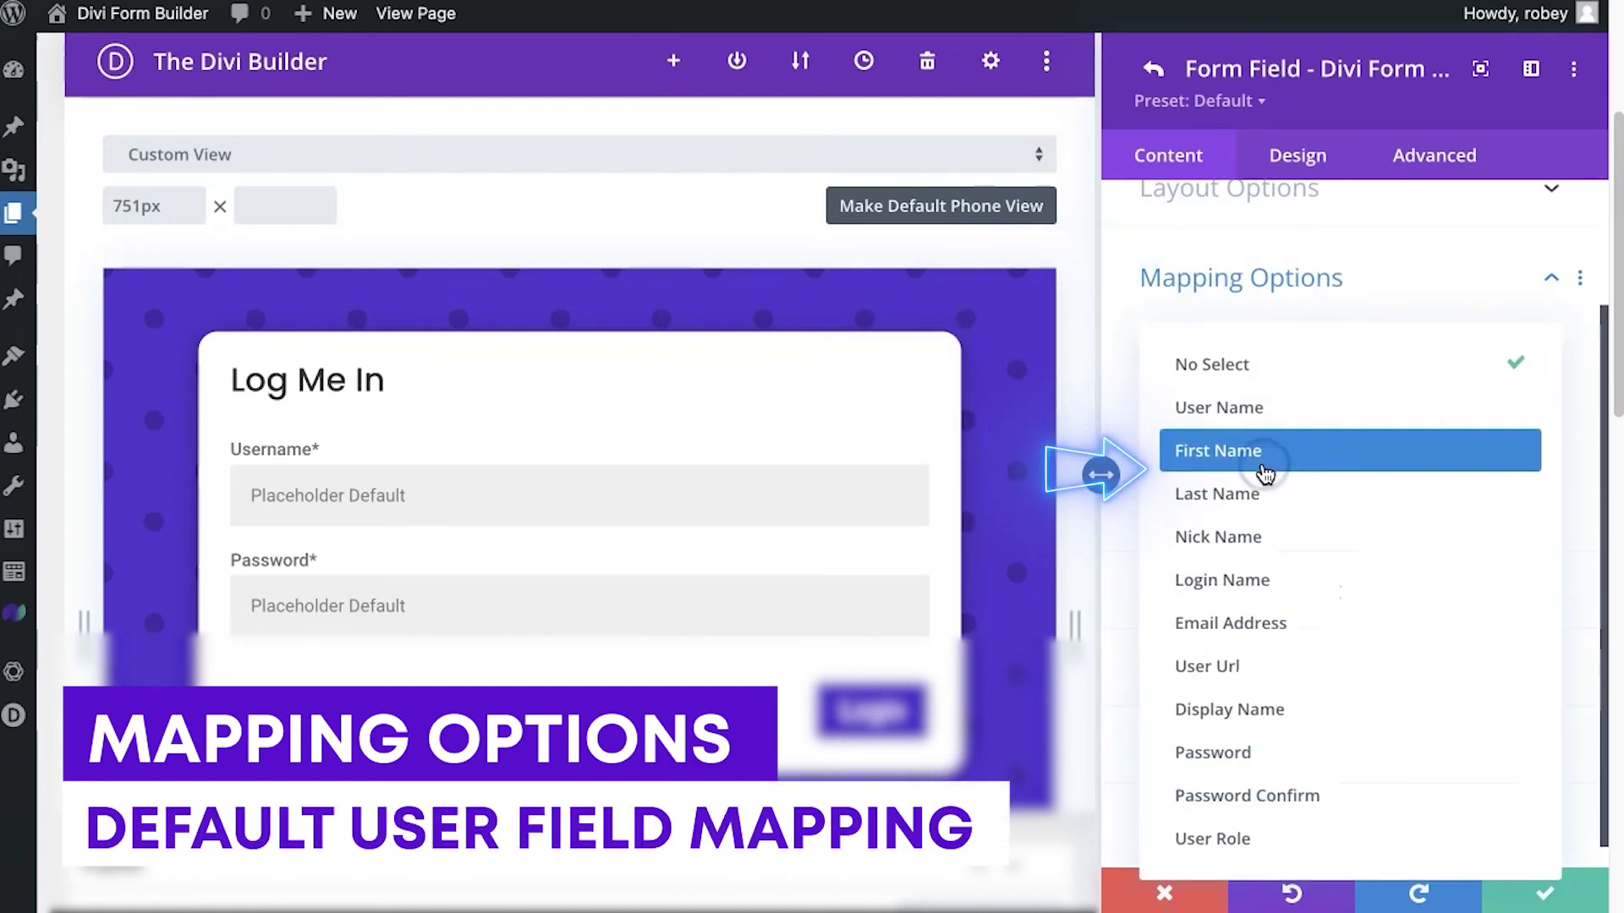
left_click(1261, 752)
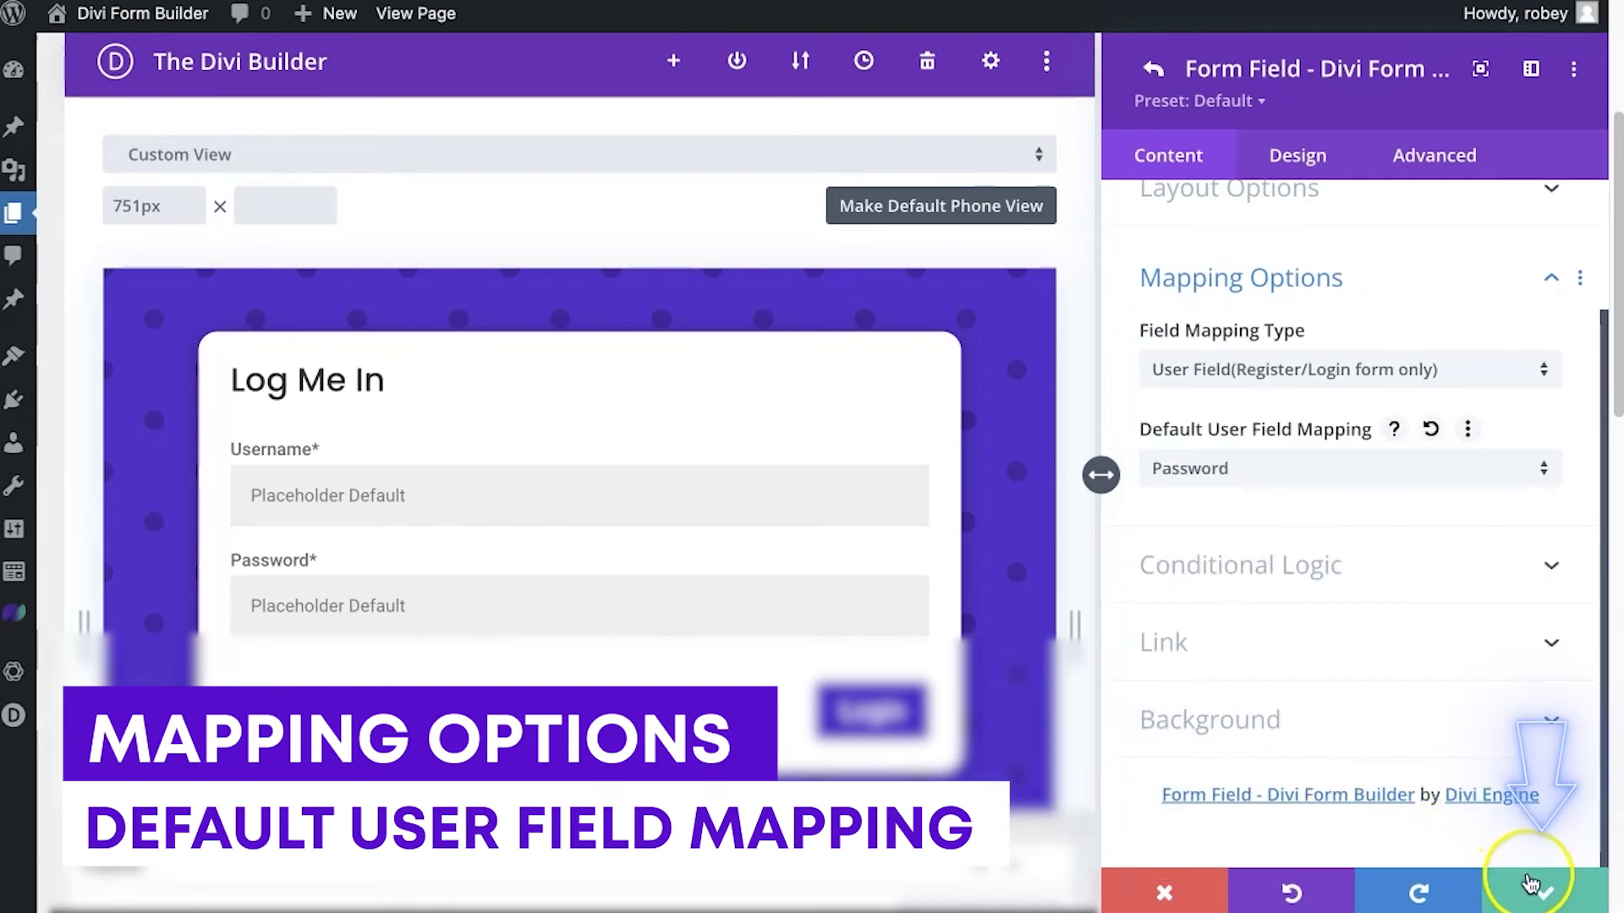
Save the Password field settings and close the form module settings
left_click(1531, 884)
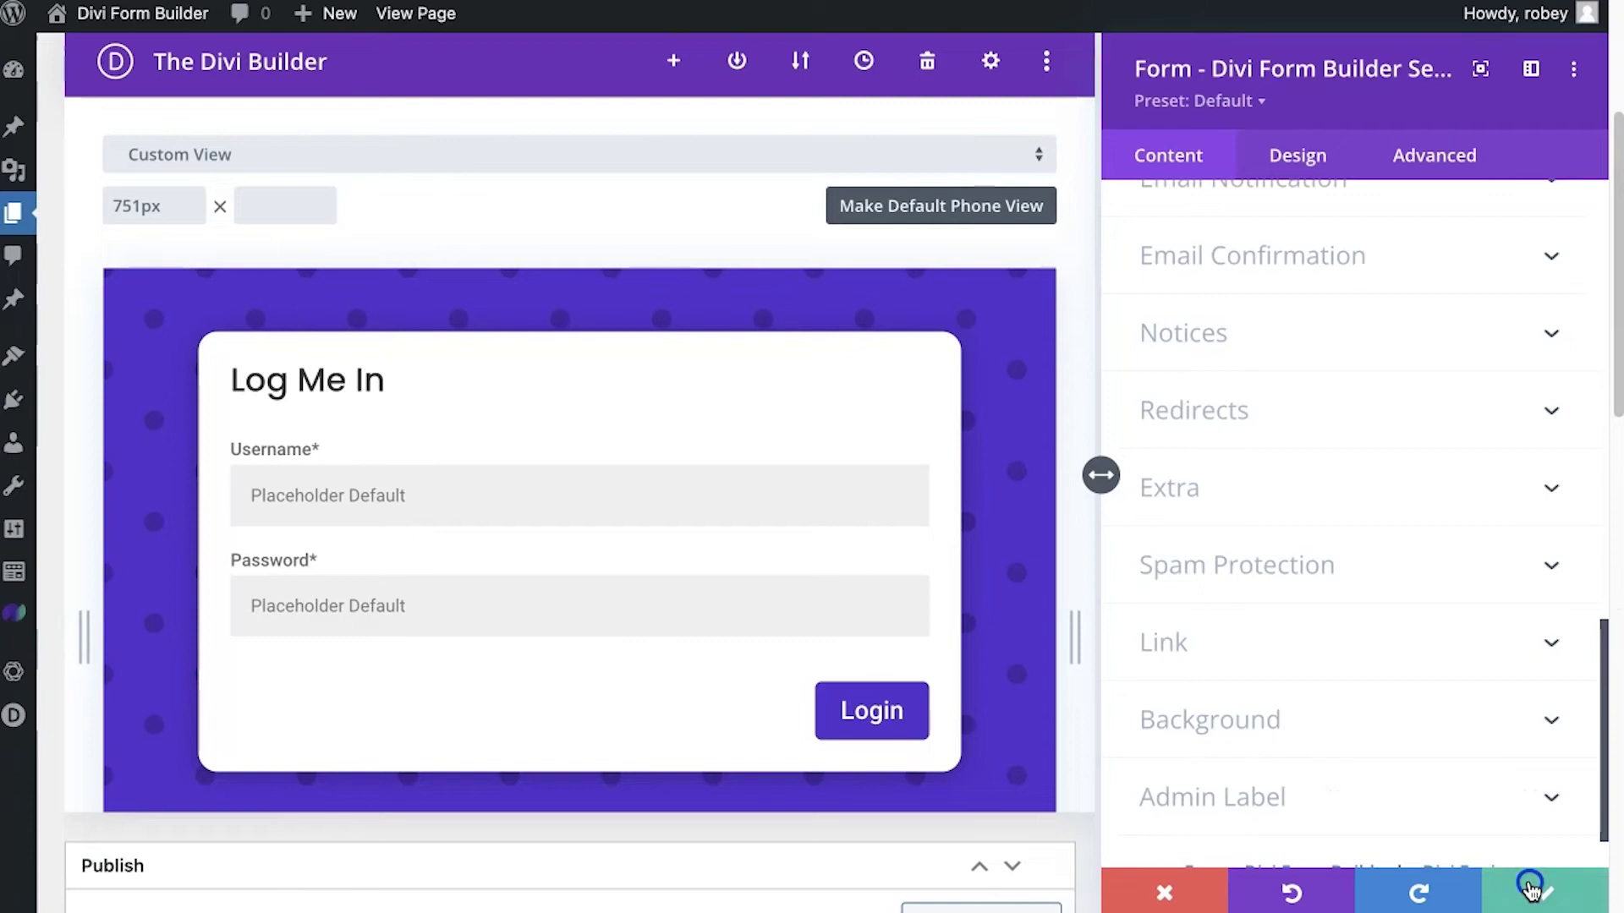
left_click(1531, 884)
scroll(1281, 245, "up", 5)
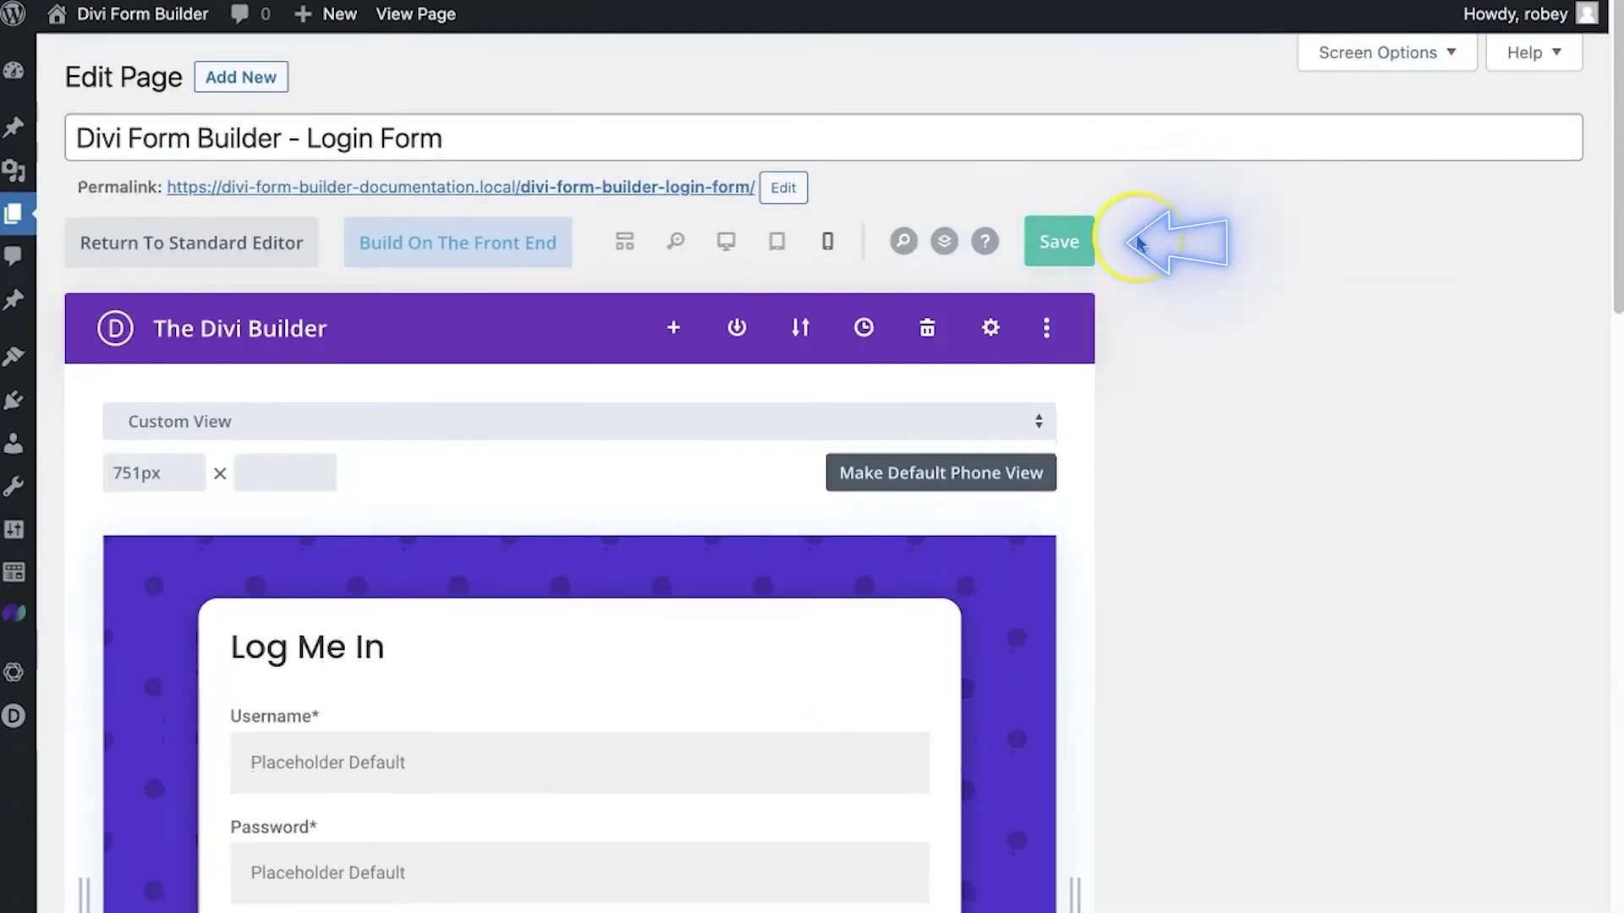
Save the Login Form page containing the finished Log Me In form
left_click(1064, 241)
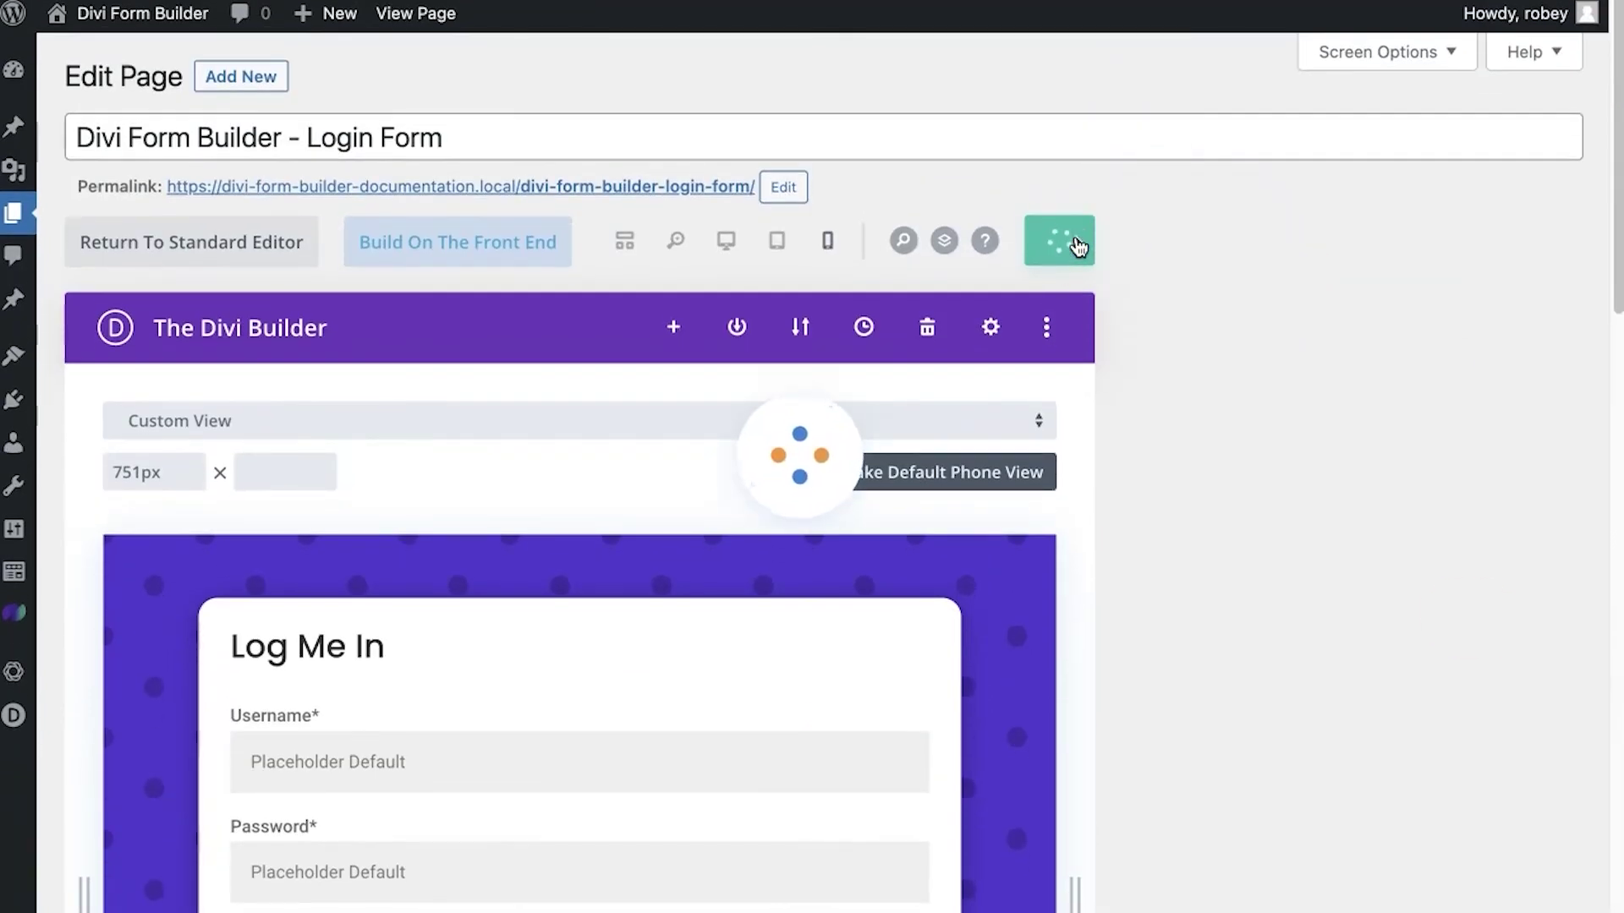